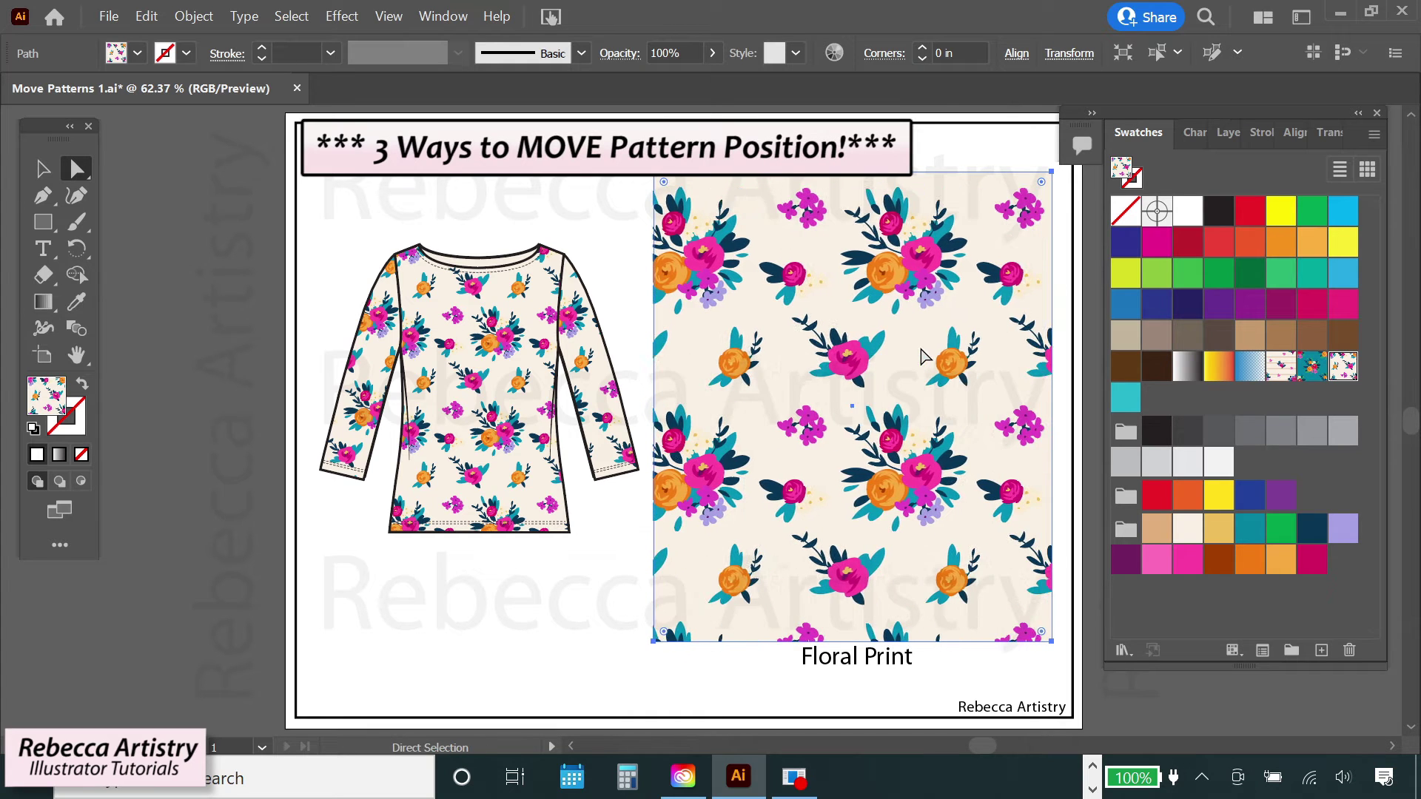
# Step: Nudge the floral fill downward inside the print square and then inside the shirt body
pyautogui.press('Down')
pyautogui.press('Down')
pyautogui.press('Down')
pyautogui.press('Down')
pyautogui.press('Down')
pyautogui.press('Down')
pyautogui.press('Down')
pyautogui.press('Down')
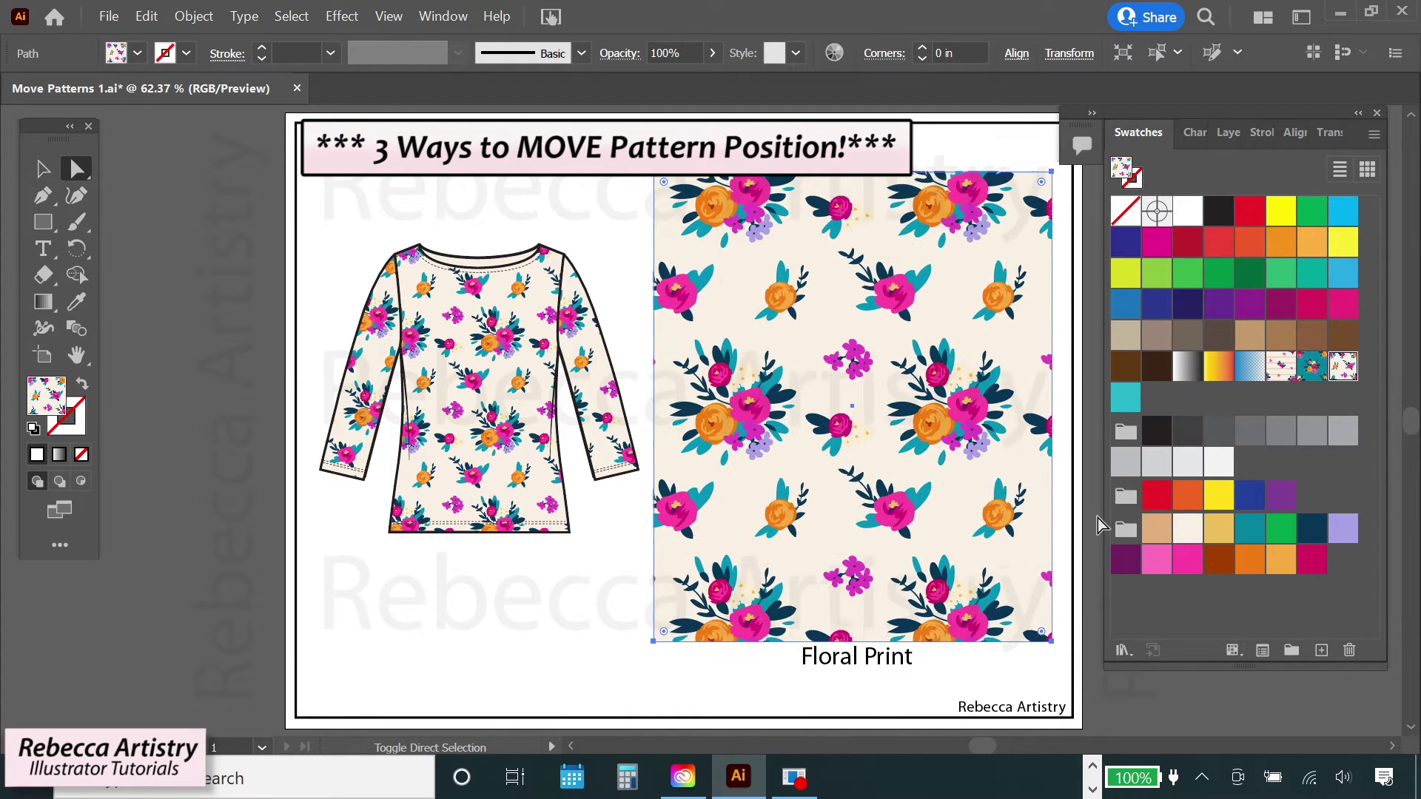
pyautogui.press('Down')
pyautogui.press('Down')
pyautogui.click(497, 383)
pyautogui.press('Down')
pyautogui.press('Down')
pyautogui.press('Down')
pyautogui.press('Down')
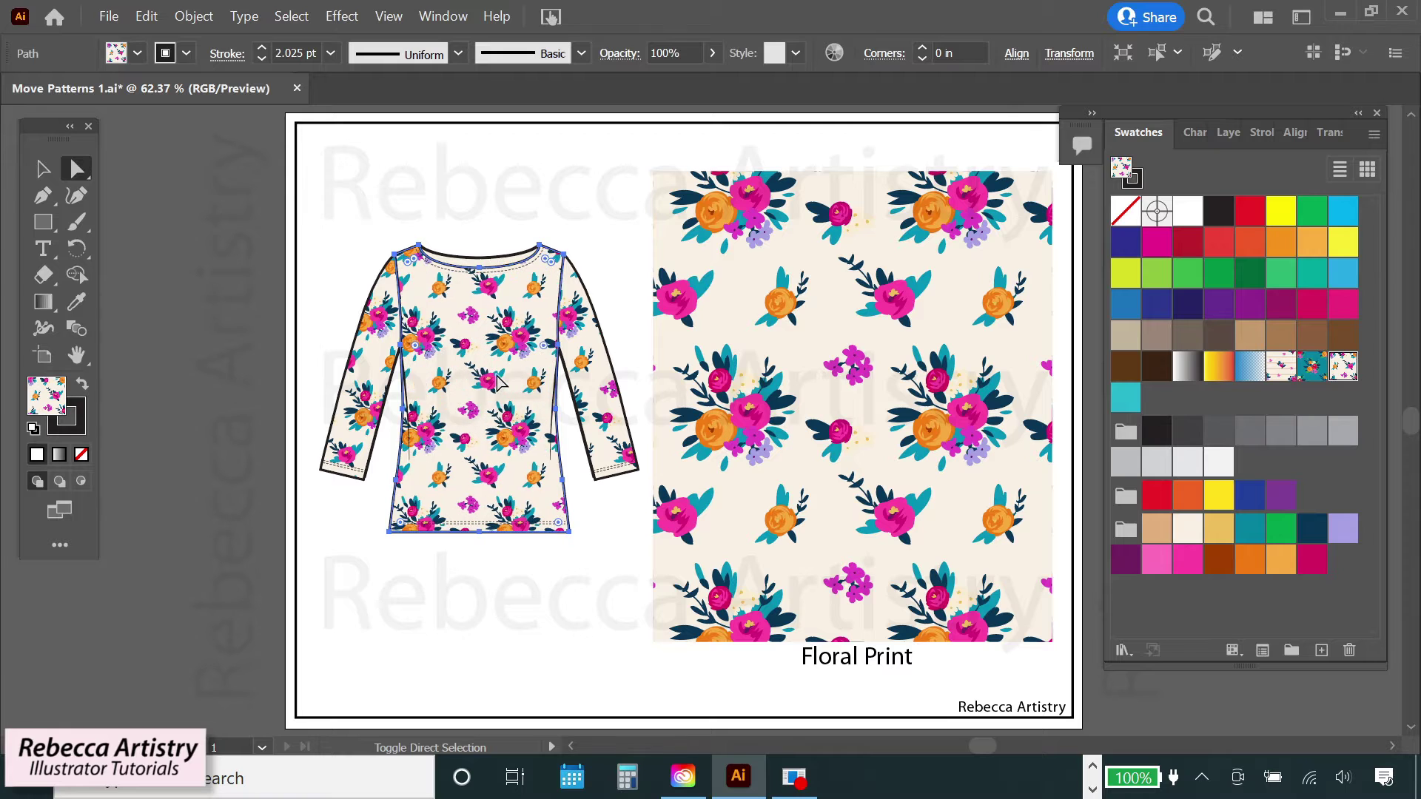
pyautogui.press('Down')
pyautogui.press('Down')
pyautogui.press('Down')
pyautogui.press('Down')
pyautogui.press('Down')
pyautogui.press('Down')
pyautogui.press('Down')
pyautogui.press('Down')
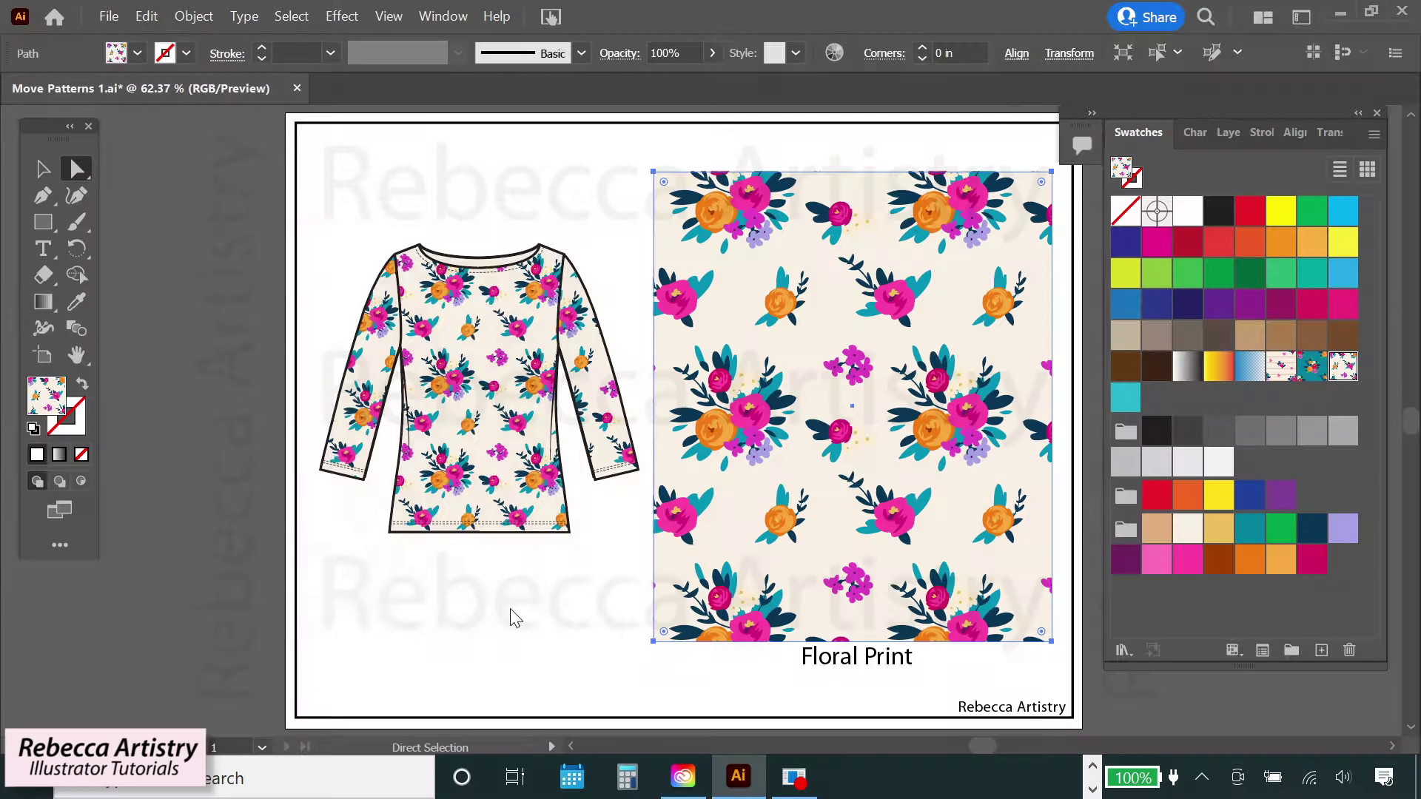
# Step: Deselect the shirt, select the Floral Print square and bring up the Object menu
pyautogui.click(603, 612)
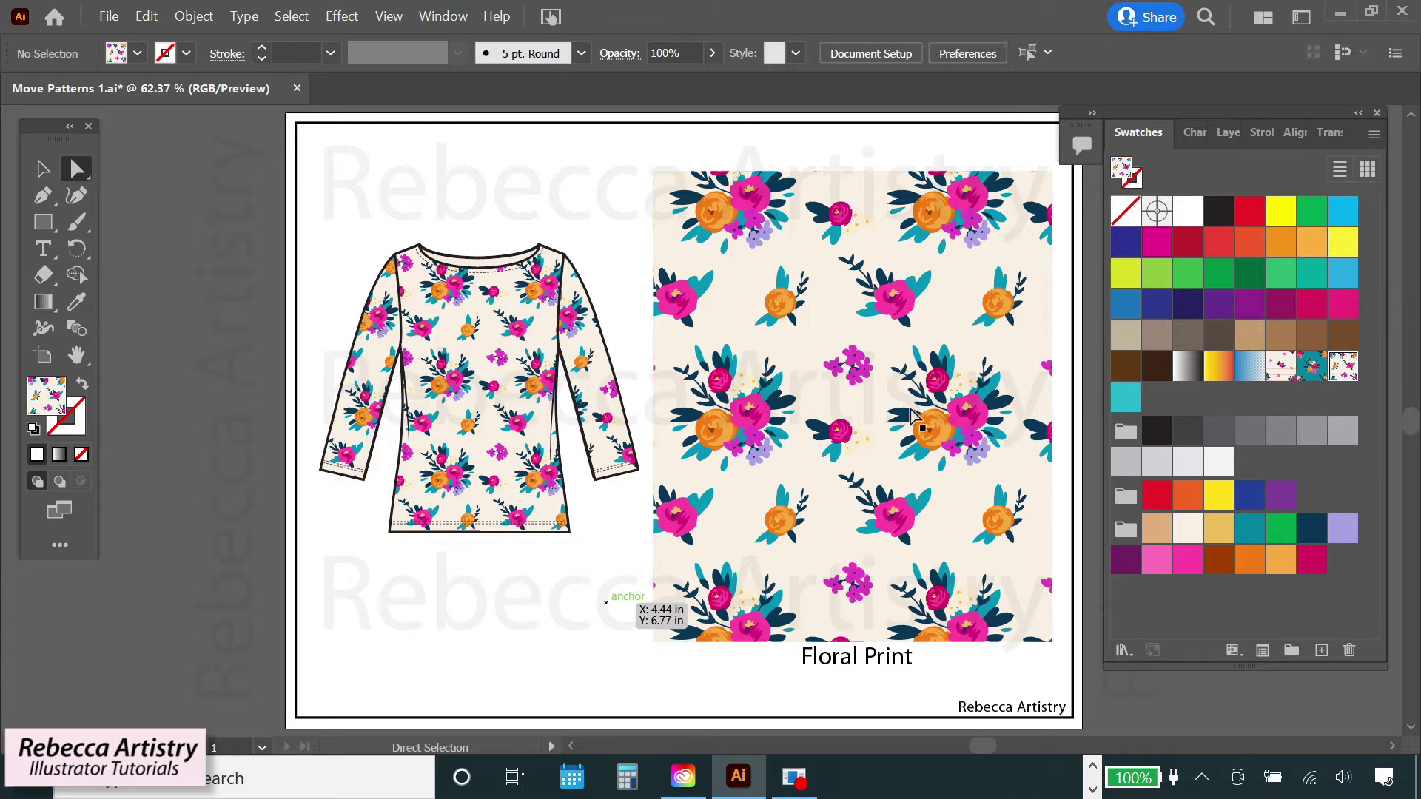
pyautogui.click(901, 360)
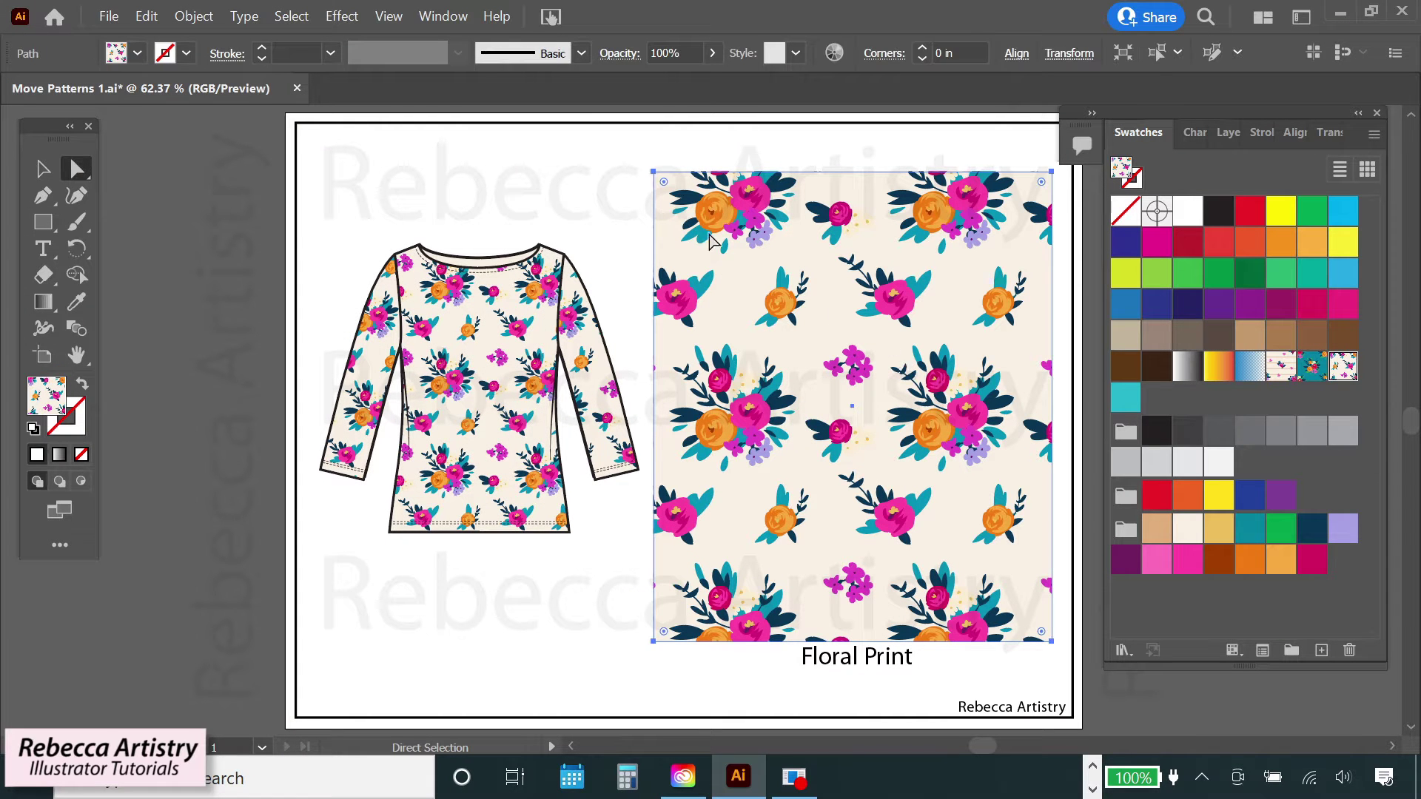
pyautogui.click(193, 23)
# Step: Open the Move dialog for the Floral Print square, set to Transform Patterns only
pyautogui.moveTo(244, 34)
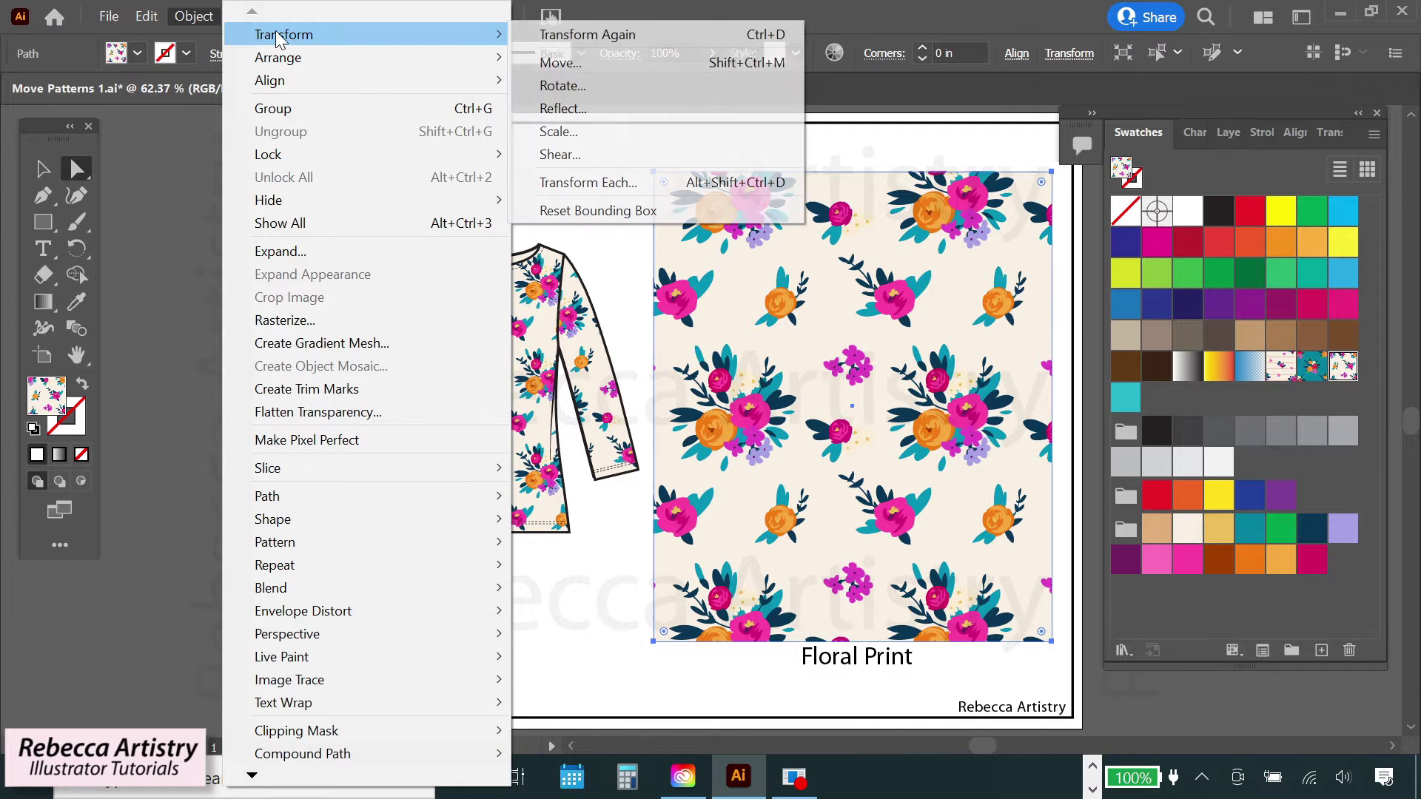
pyautogui.click(560, 64)
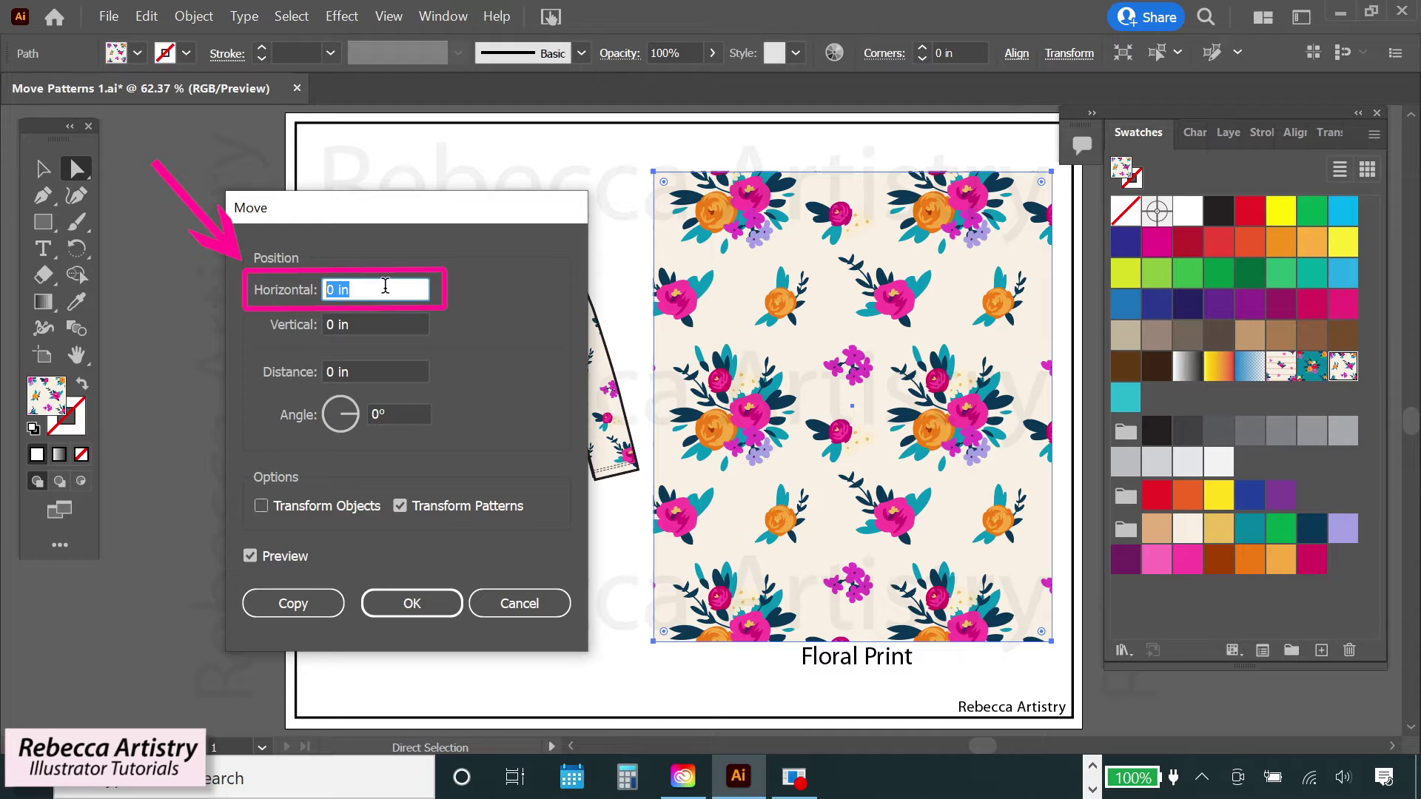
# Step: Preview horizontal pattern offsets of 1 in and then -1 in
pyautogui.write('1')
pyautogui.click(399, 324)
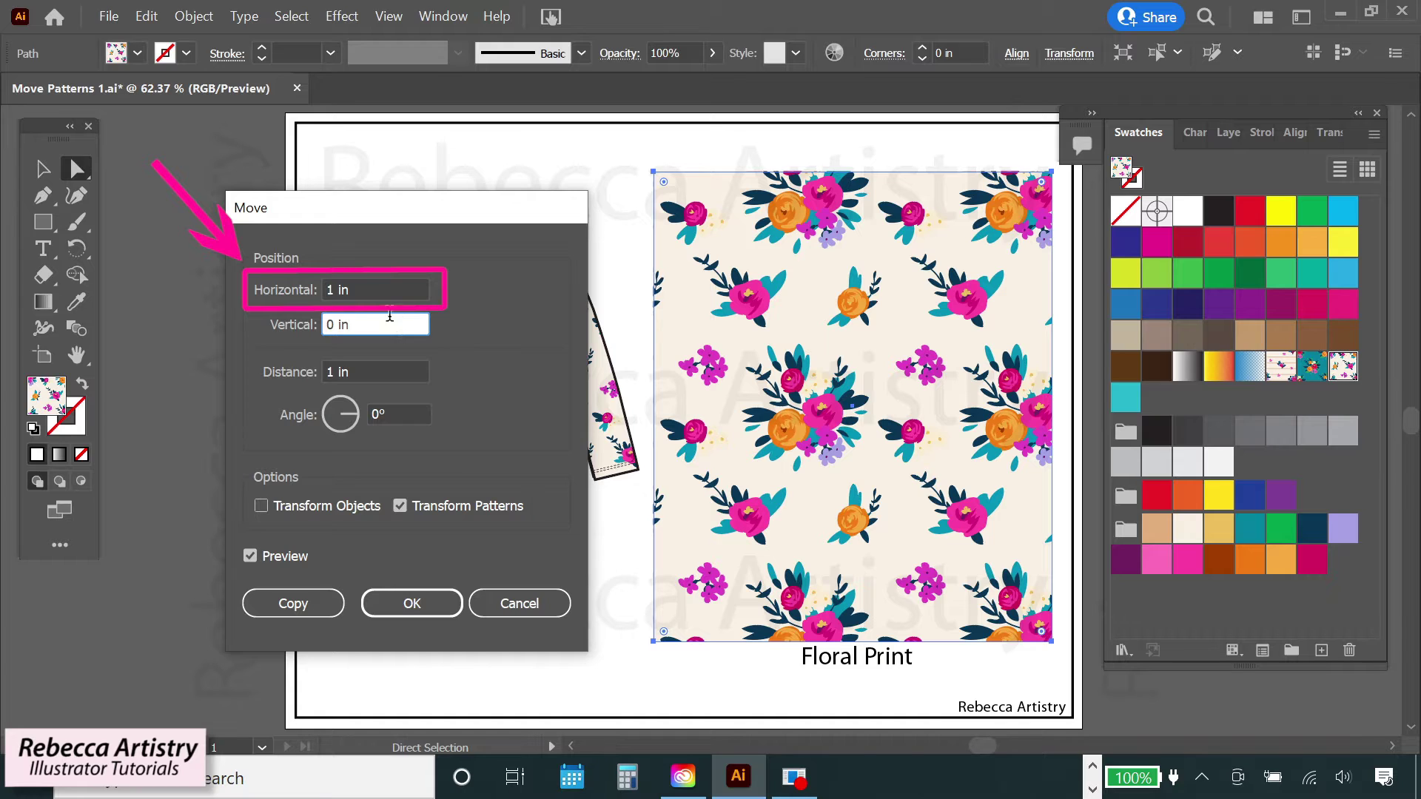
pyautogui.hotkey('shift', 'Tab')
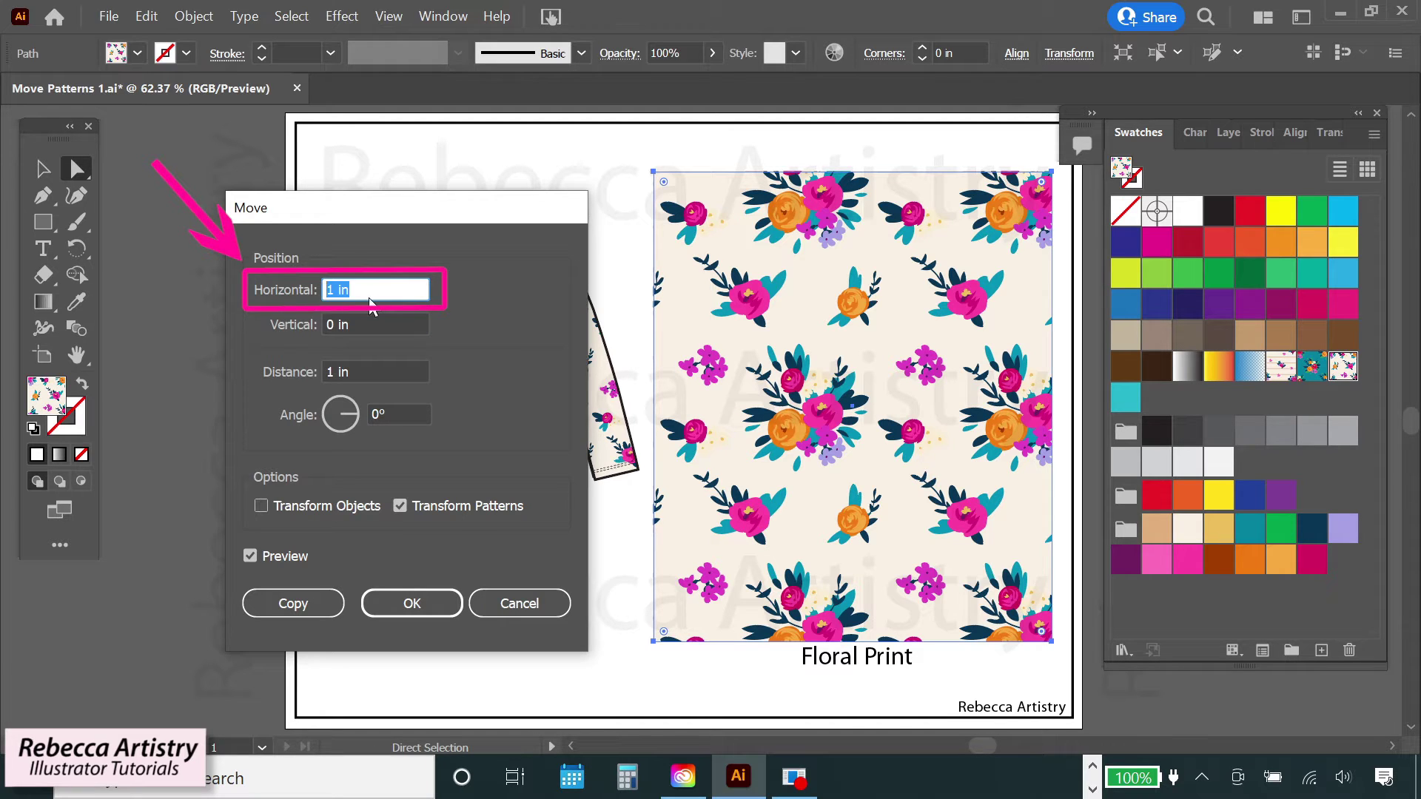
pyautogui.write('-1in')
pyautogui.click(391, 324)
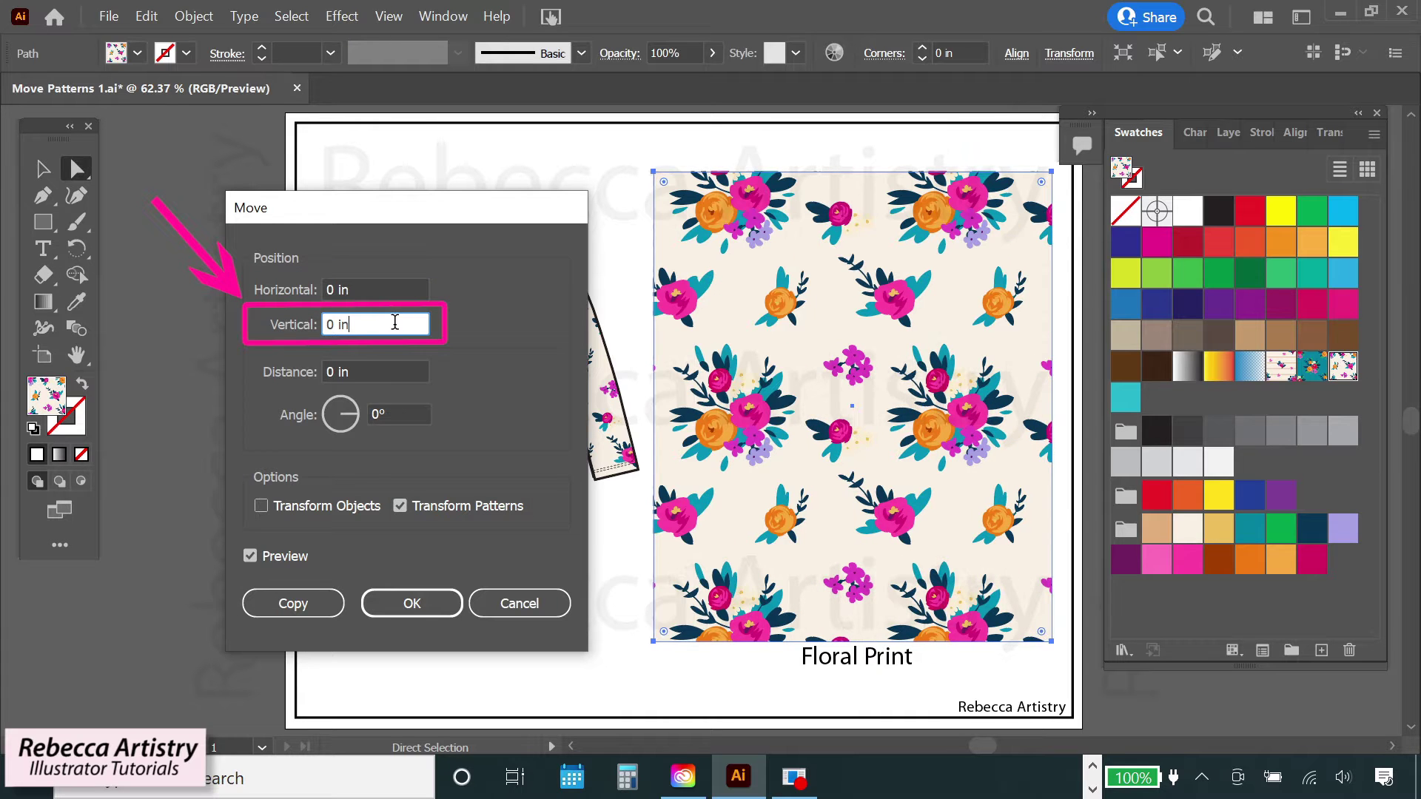
# Step: Set the vertical offset to 1 in, then -1 in, previewing the shifted pattern
pyautogui.hotkey('ctrl', 'a')
pyautogui.write('1 in')
pyautogui.click(408, 289)
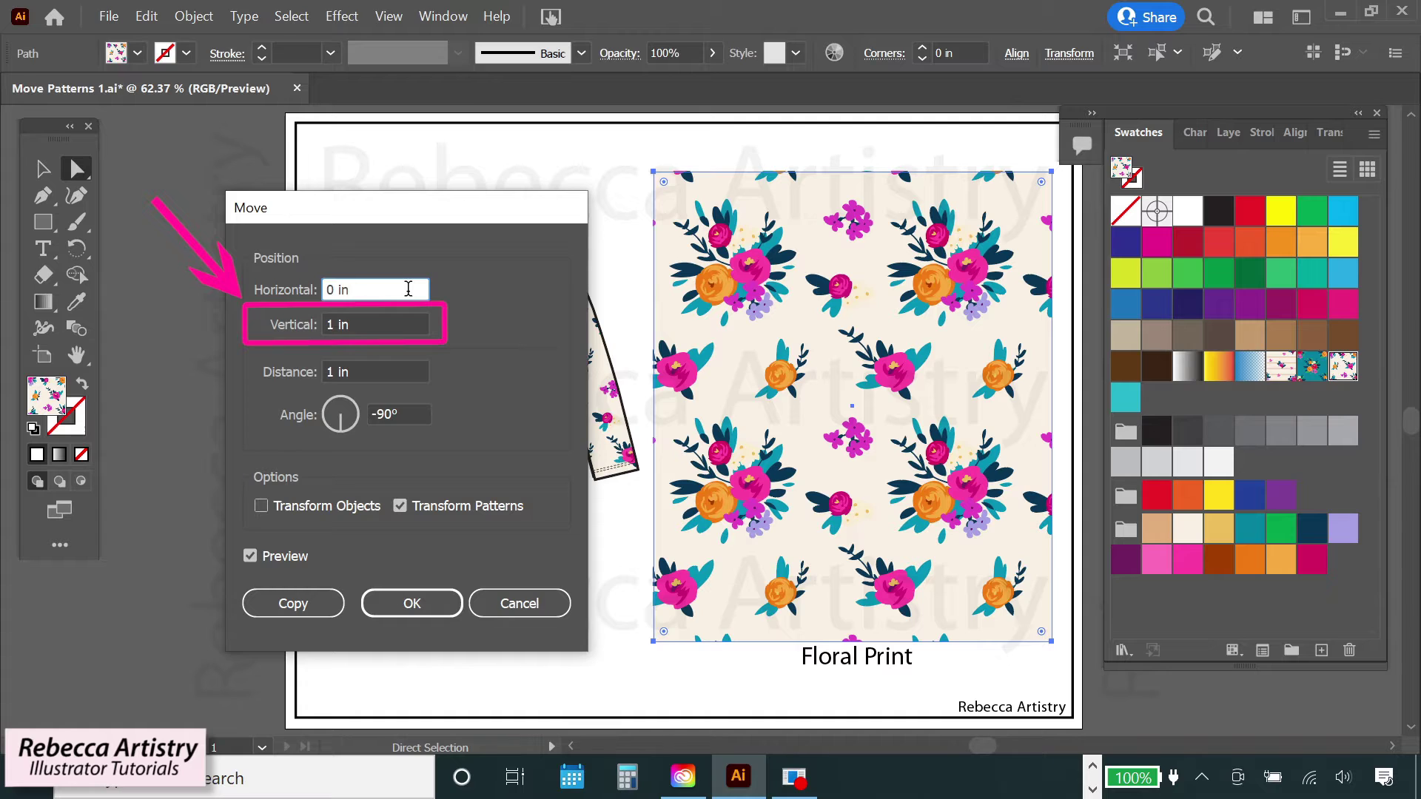
pyautogui.click(331, 326)
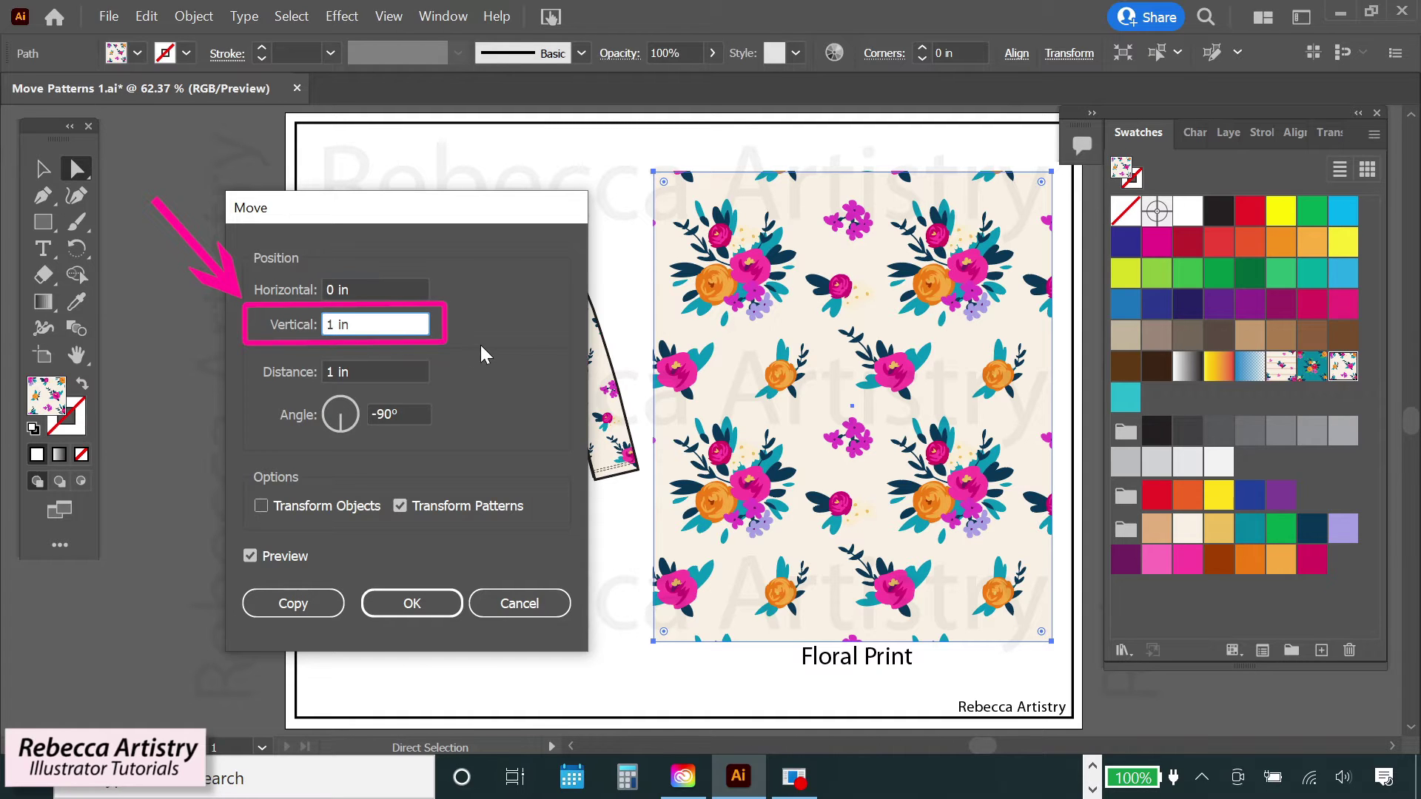
pyautogui.write('-')
pyautogui.click(368, 289)
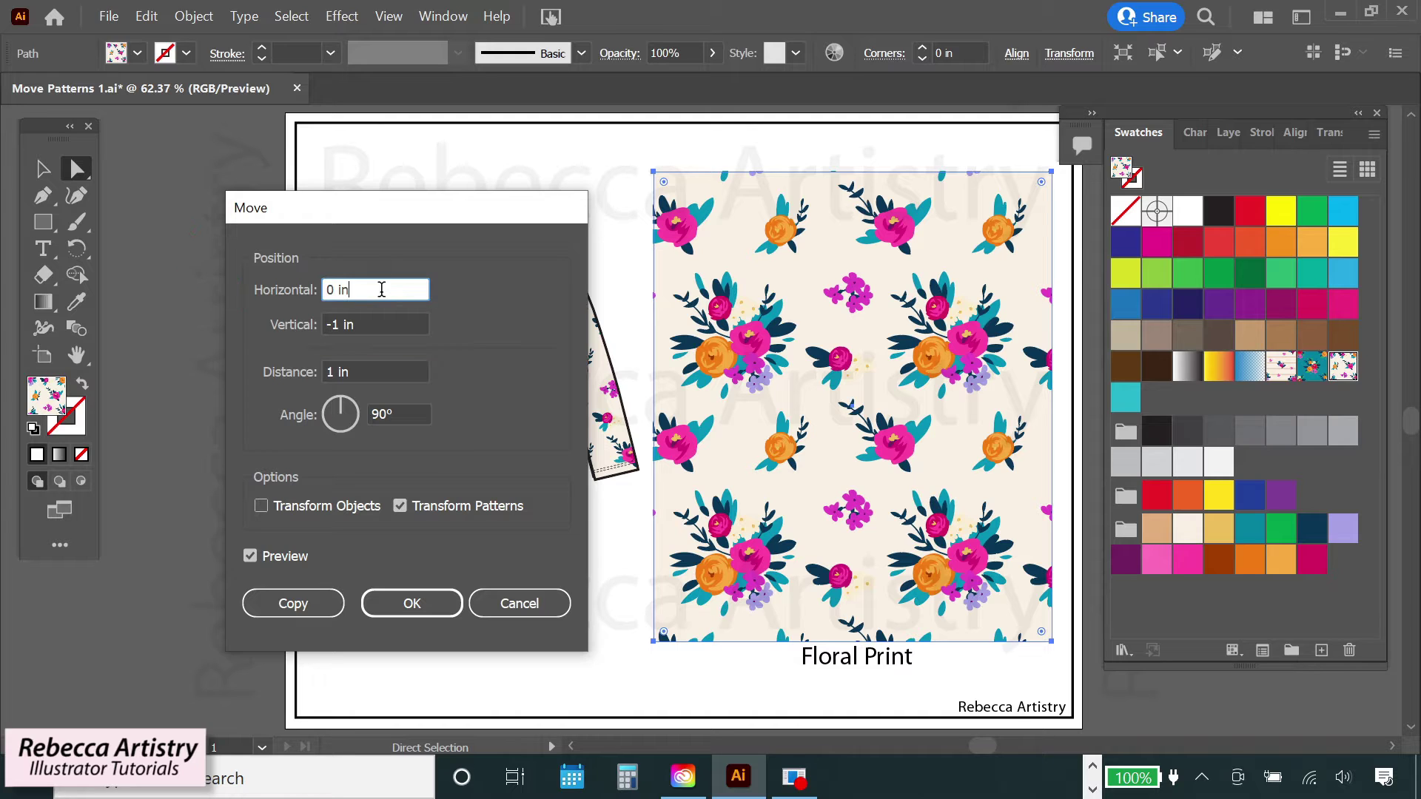
# Step: Reset the vertical offset to 0 and scroll the horizontal offset to -0.5 in
pyautogui.moveTo(372, 324); pyautogui.dragTo(318, 326)
pyautogui.write('0')
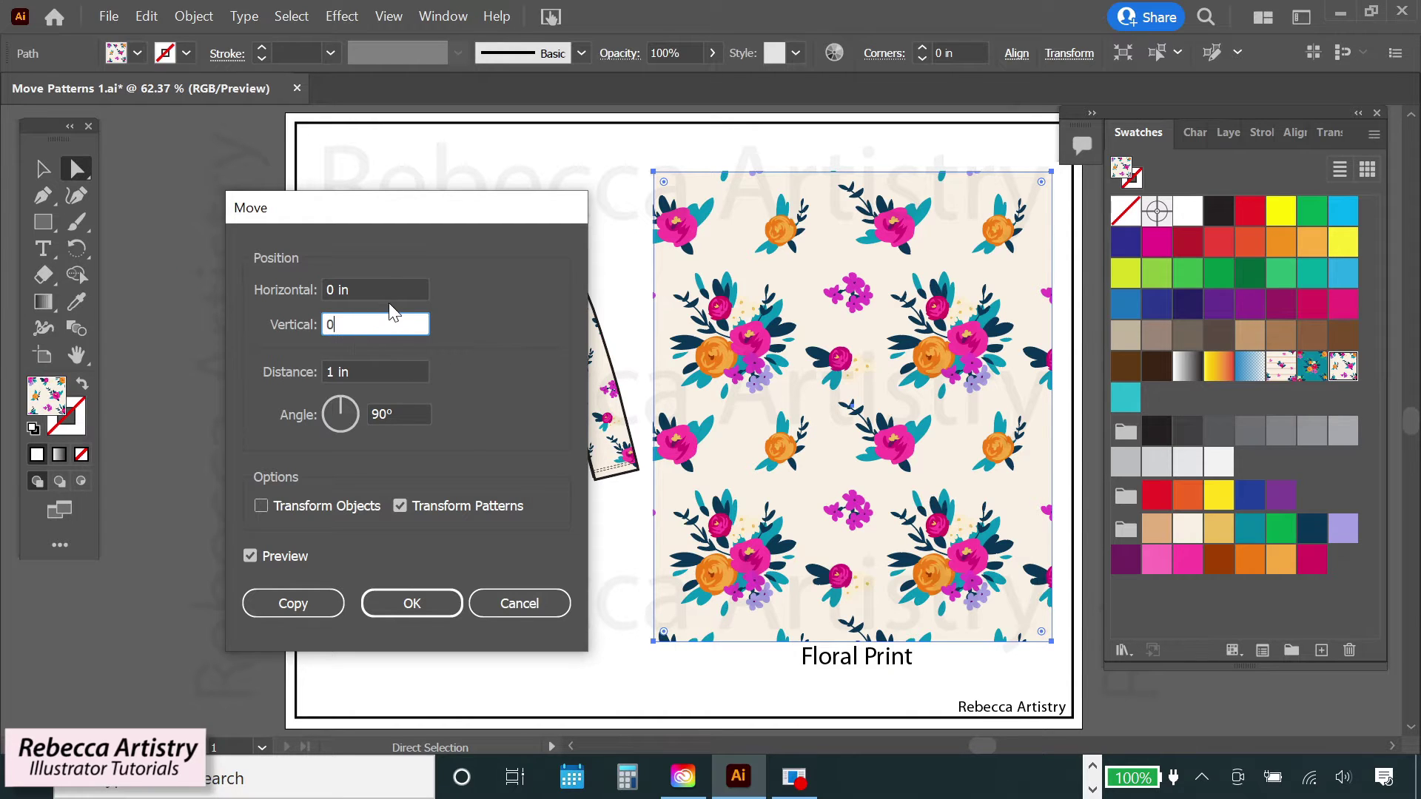
pyautogui.click(390, 289)
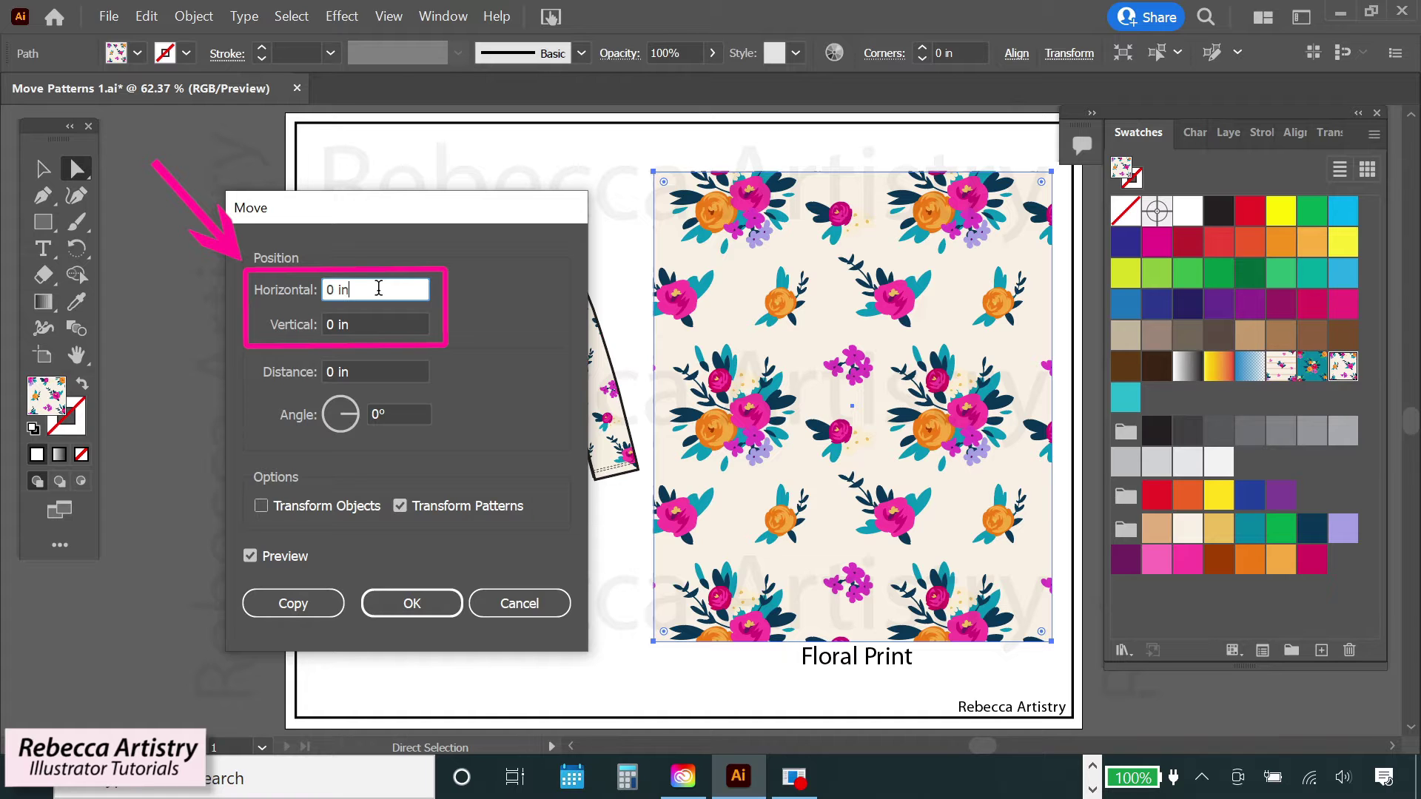
pyautogui.scroll(17, 379, 289)
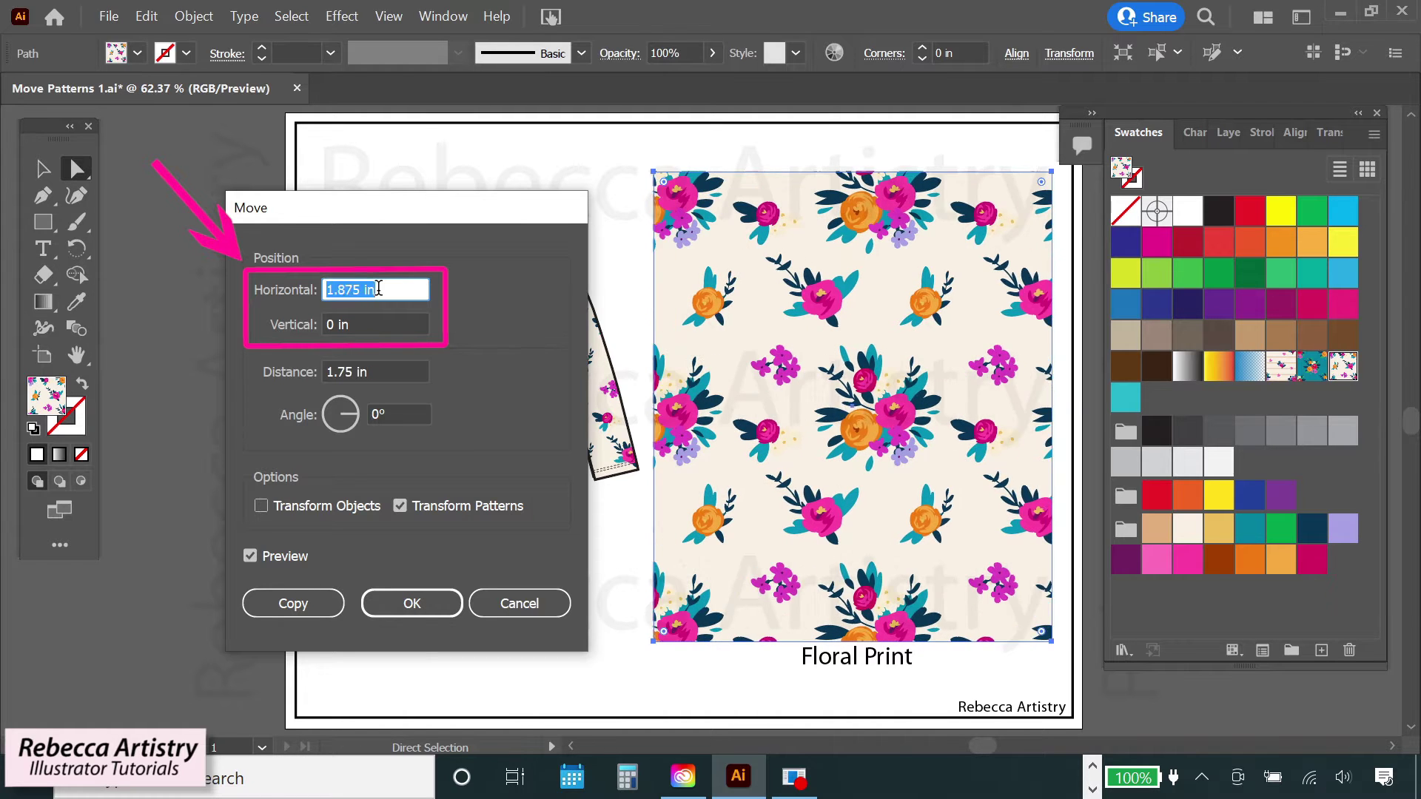
pyautogui.scroll(-20, 378, 289)
# Step: Scroll the vertical offset to -2.5 in and apply the pattern-only move
pyautogui.click(378, 323)
pyautogui.scroll(8, 378, 323)
pyautogui.scroll(12, 378, 324)
pyautogui.scroll(-20, 378, 324)
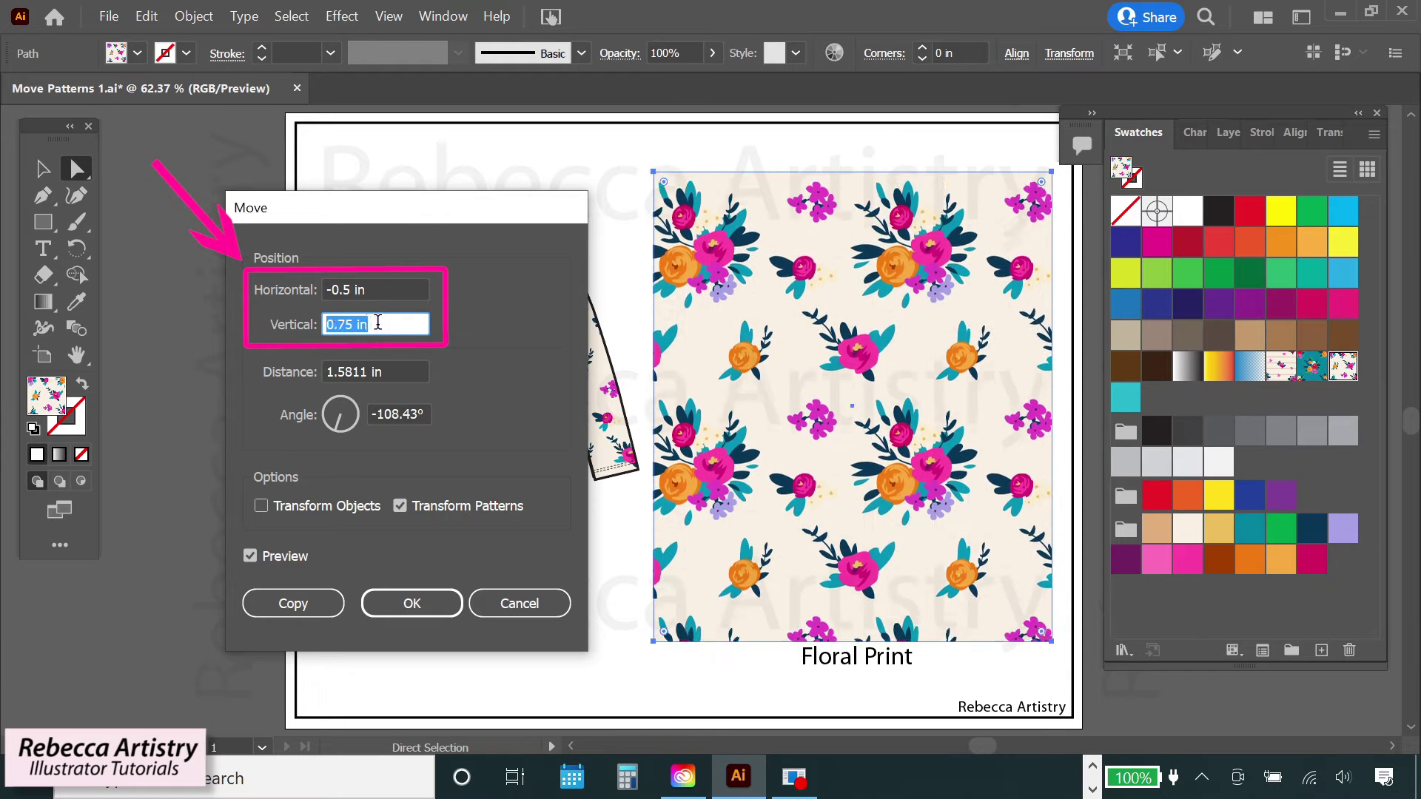
pyautogui.scroll(-14, 378, 323)
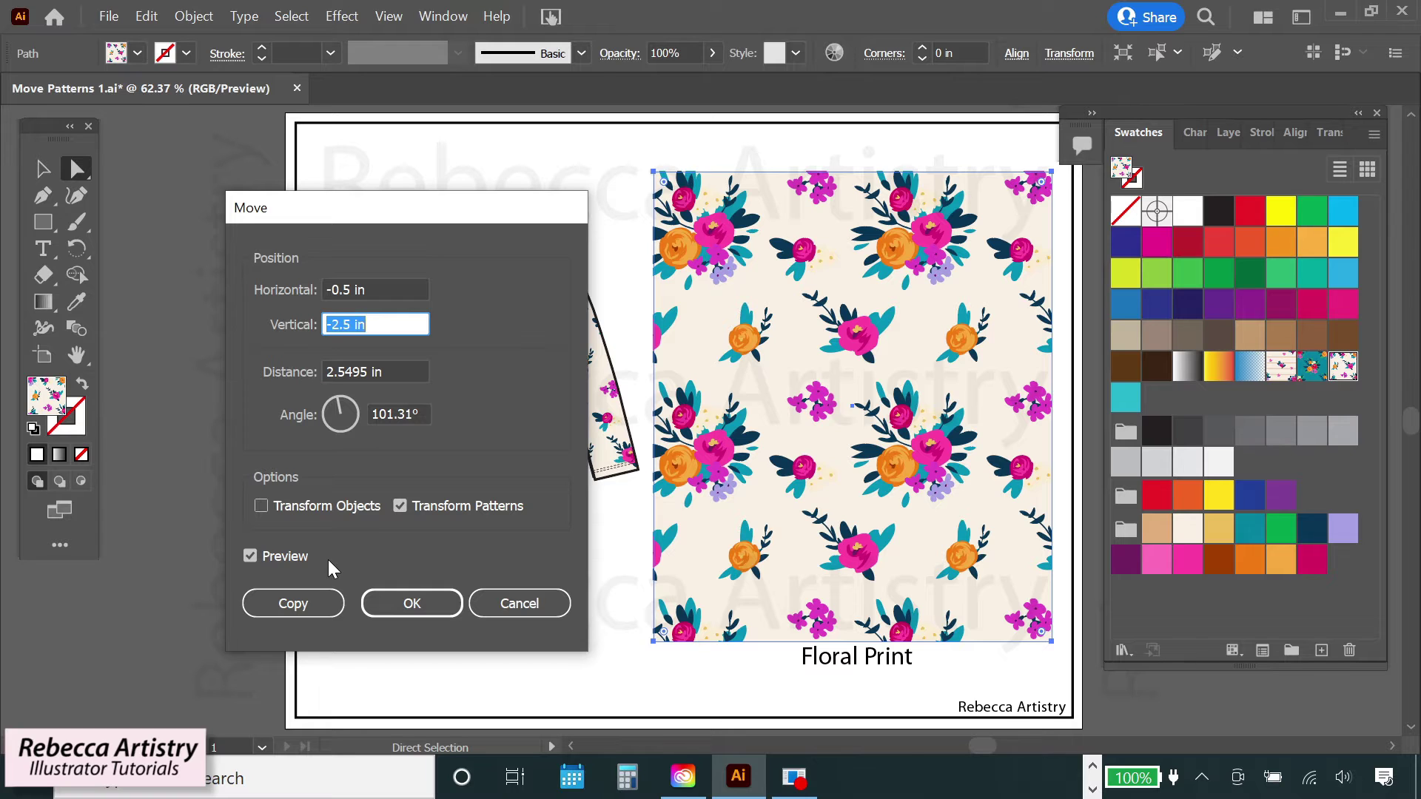
pyautogui.click(430, 602)
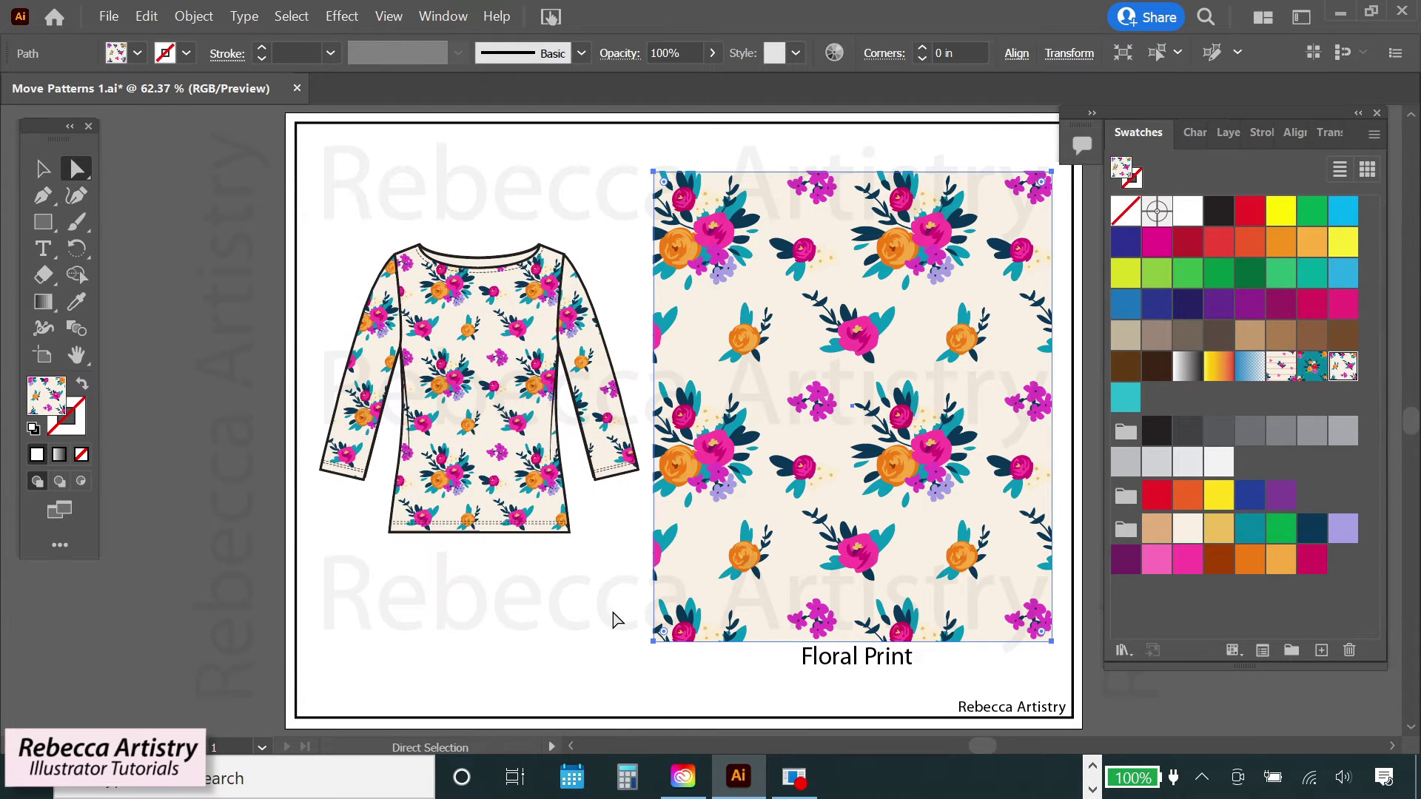
# Step: Reopen the Move dialog for the print square's pattern from the right-click Transform menu
pyautogui.rightClick(869, 438)
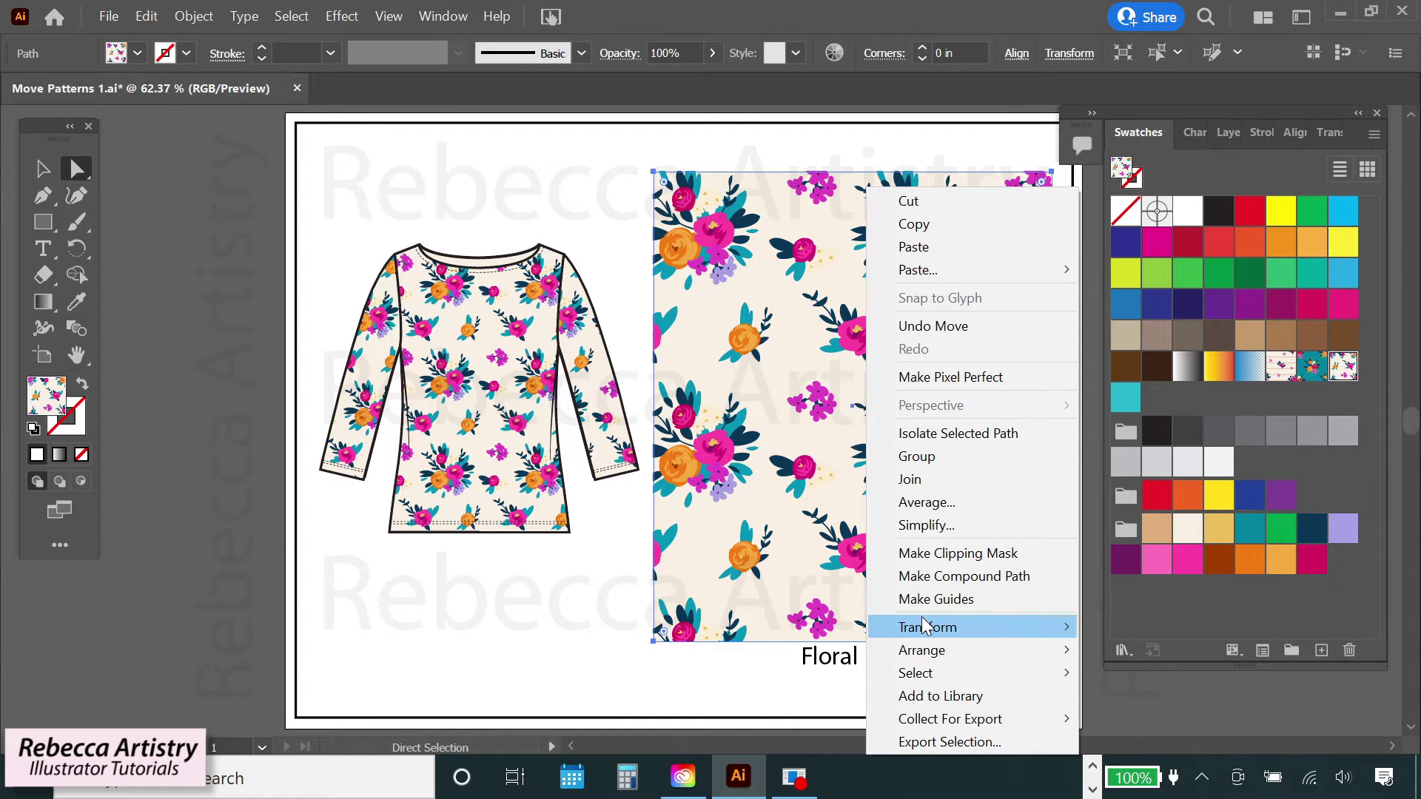
pyautogui.moveTo(923, 625)
pyautogui.click(1133, 475)
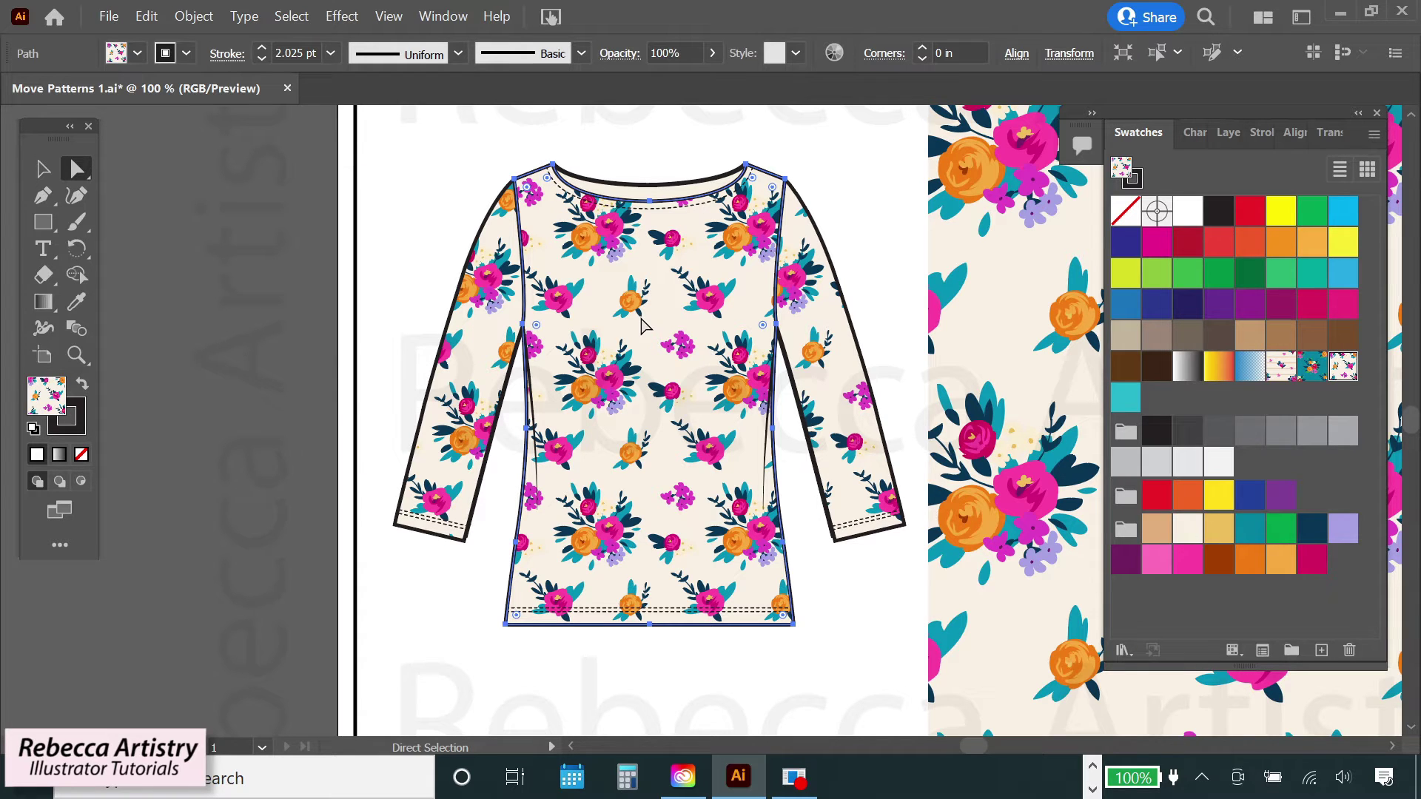
# Step: Tilde-drag inside the shirt body twice to shift its floral fill about 0.4 in, then reselect it
pyautogui.moveTo(645, 388); pyautogui.dragTo(725, 425)
pyautogui.moveTo(621, 344); pyautogui.dragTo(728, 426)
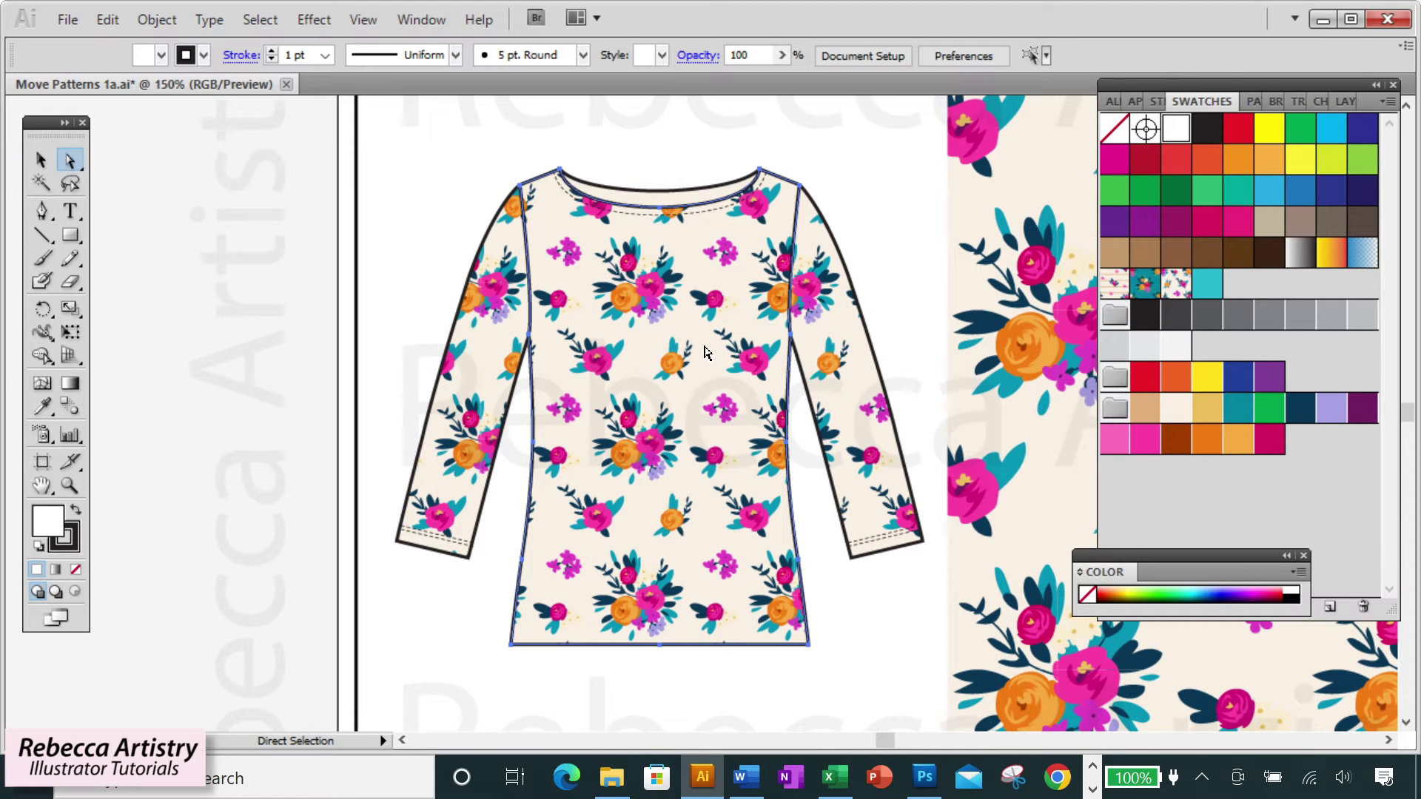
pyautogui.click(705, 353)
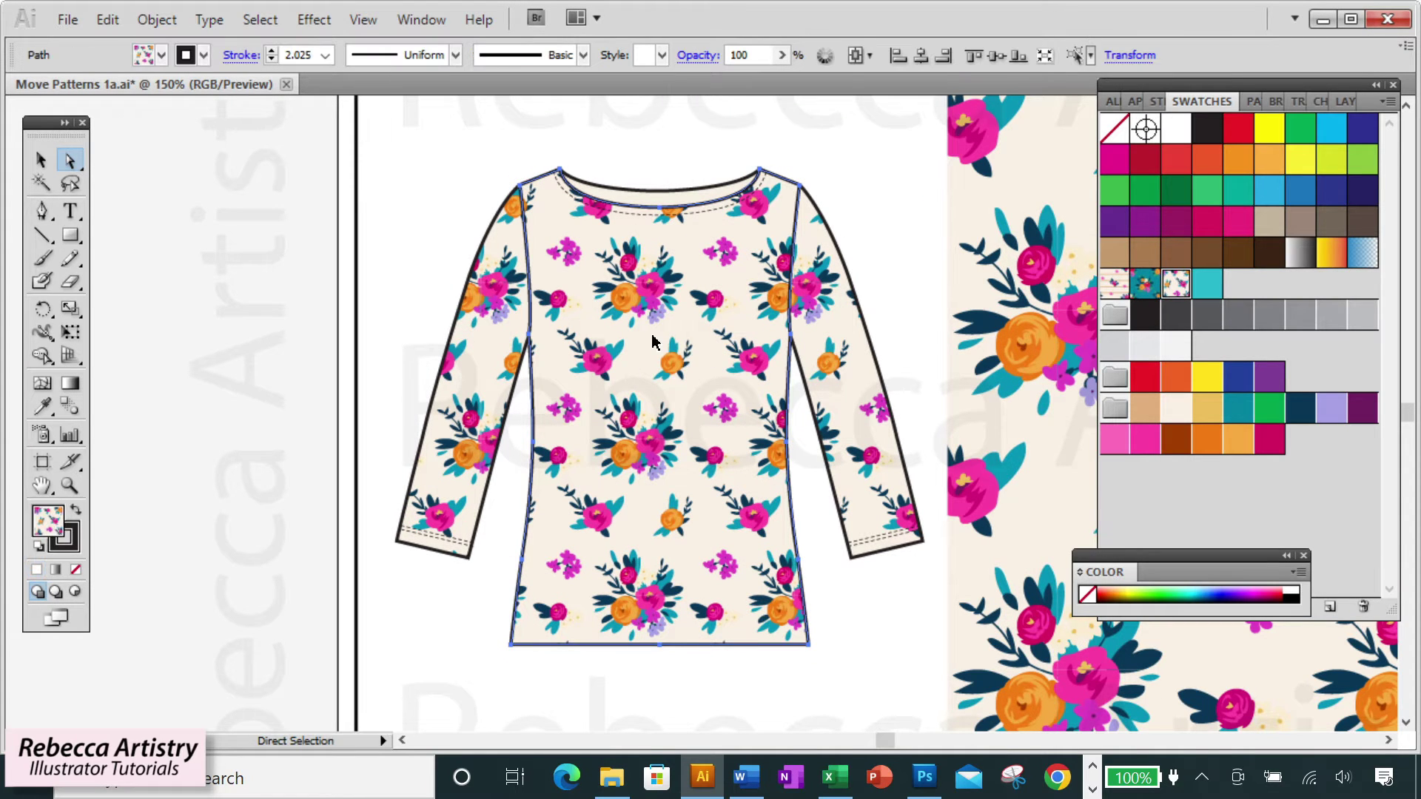
# Step: Tilde-drag the shirt's floral fill down, down-right, down-left and straight down, then deselect to review
pyautogui.moveTo(653, 337); pyautogui.dragTo(656, 416)
pyautogui.moveTo(674, 268); pyautogui.dragTo(677, 392)
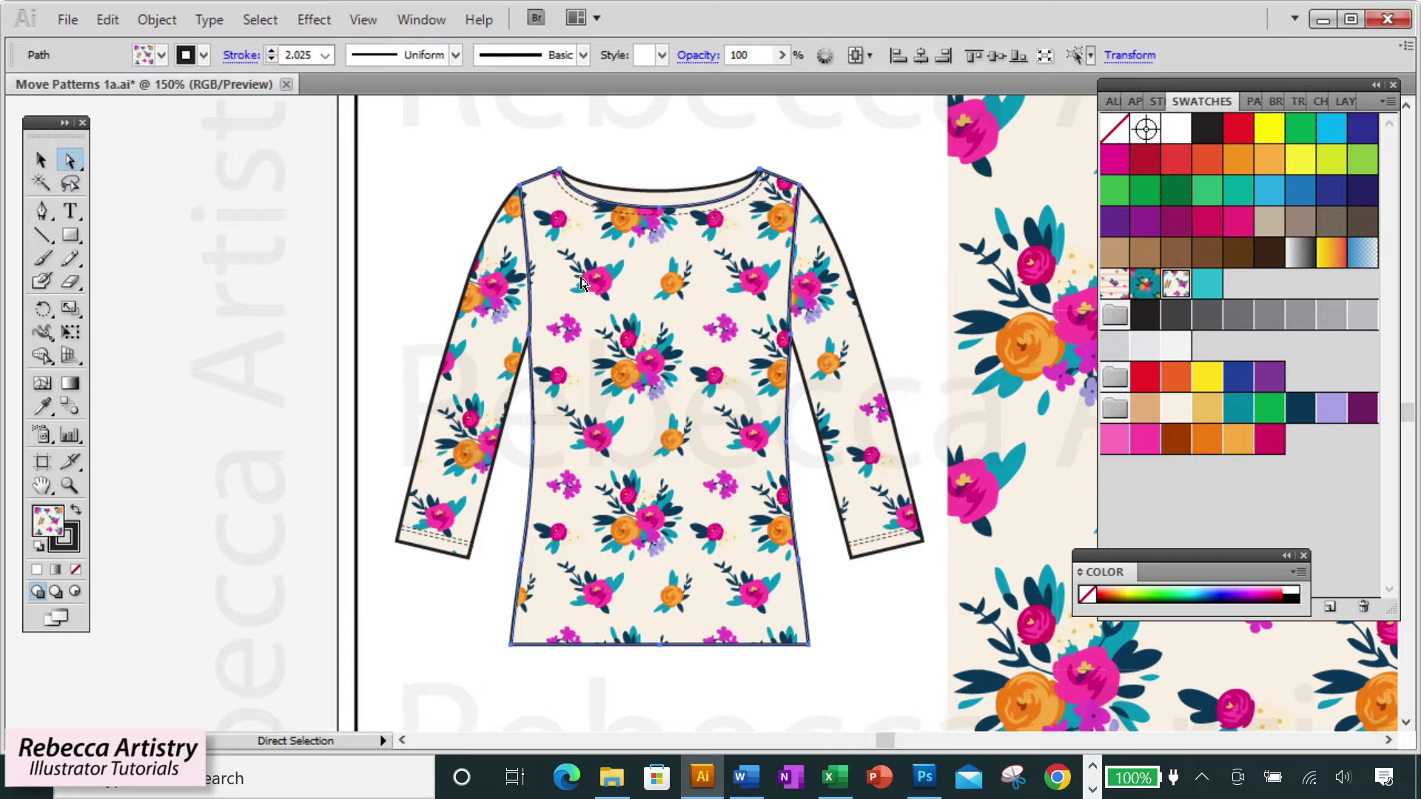
pyautogui.moveTo(583, 282); pyautogui.dragTo(696, 423)
pyautogui.moveTo(718, 313); pyautogui.dragTo(622, 449)
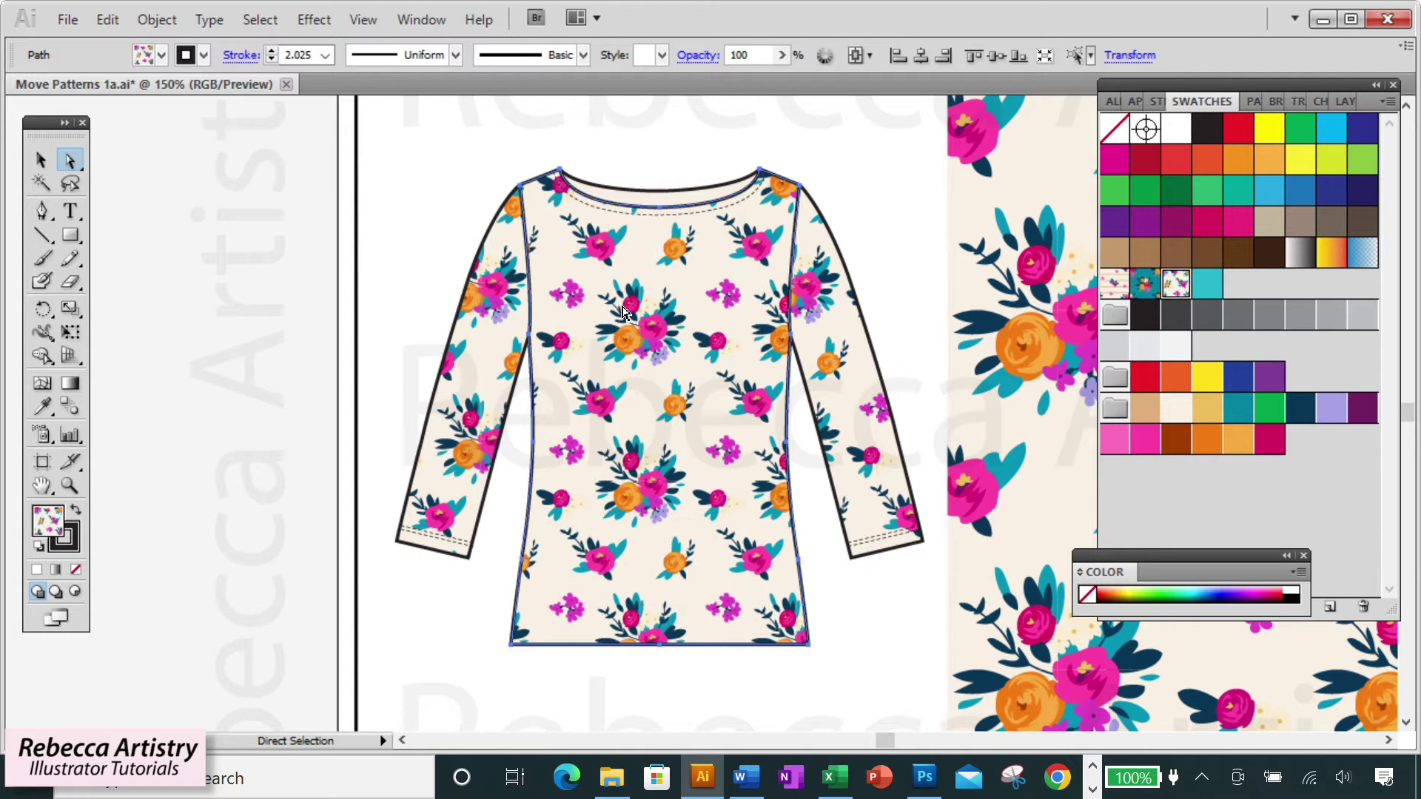
pyautogui.moveTo(664, 322); pyautogui.dragTo(692, 374)
pyautogui.click(893, 638)
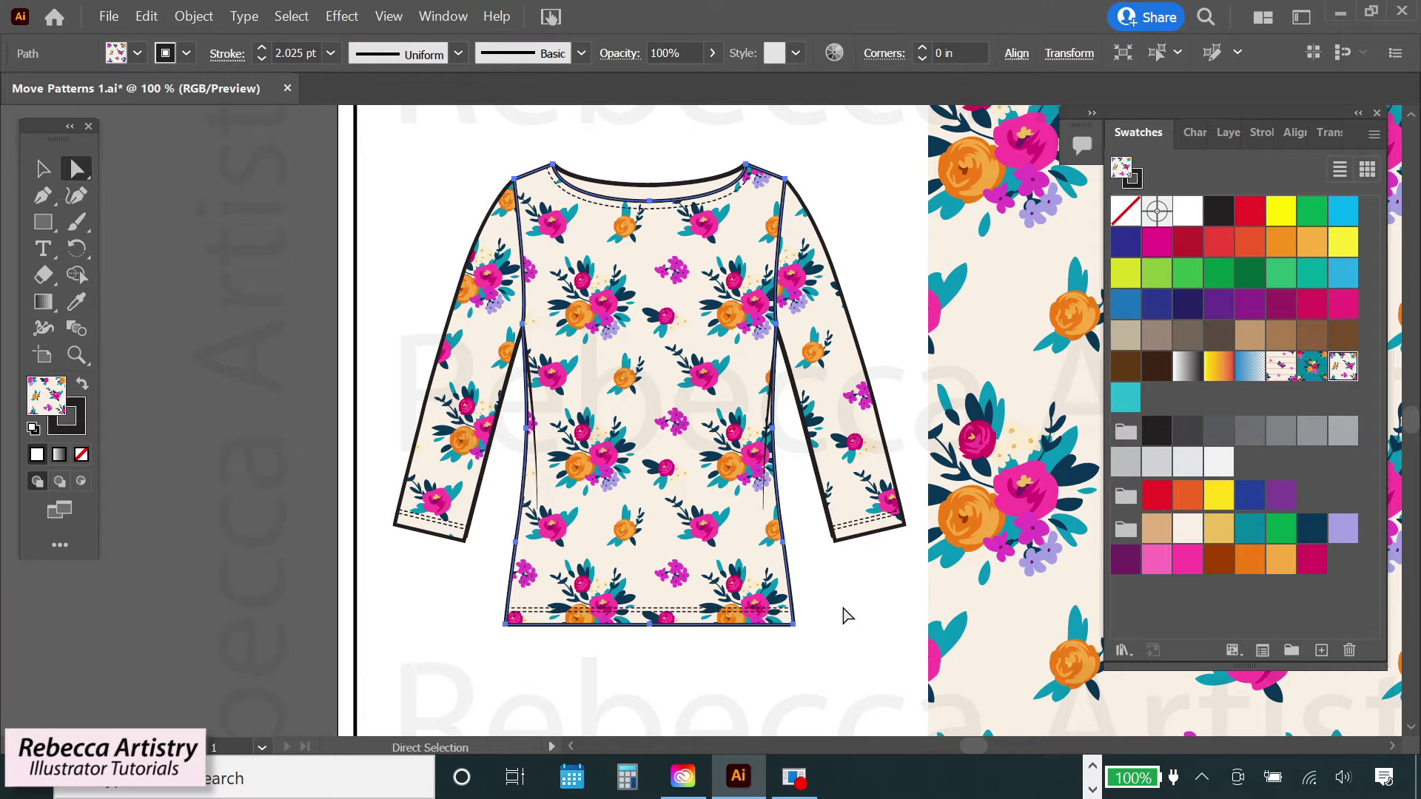
pyautogui.click(847, 615)
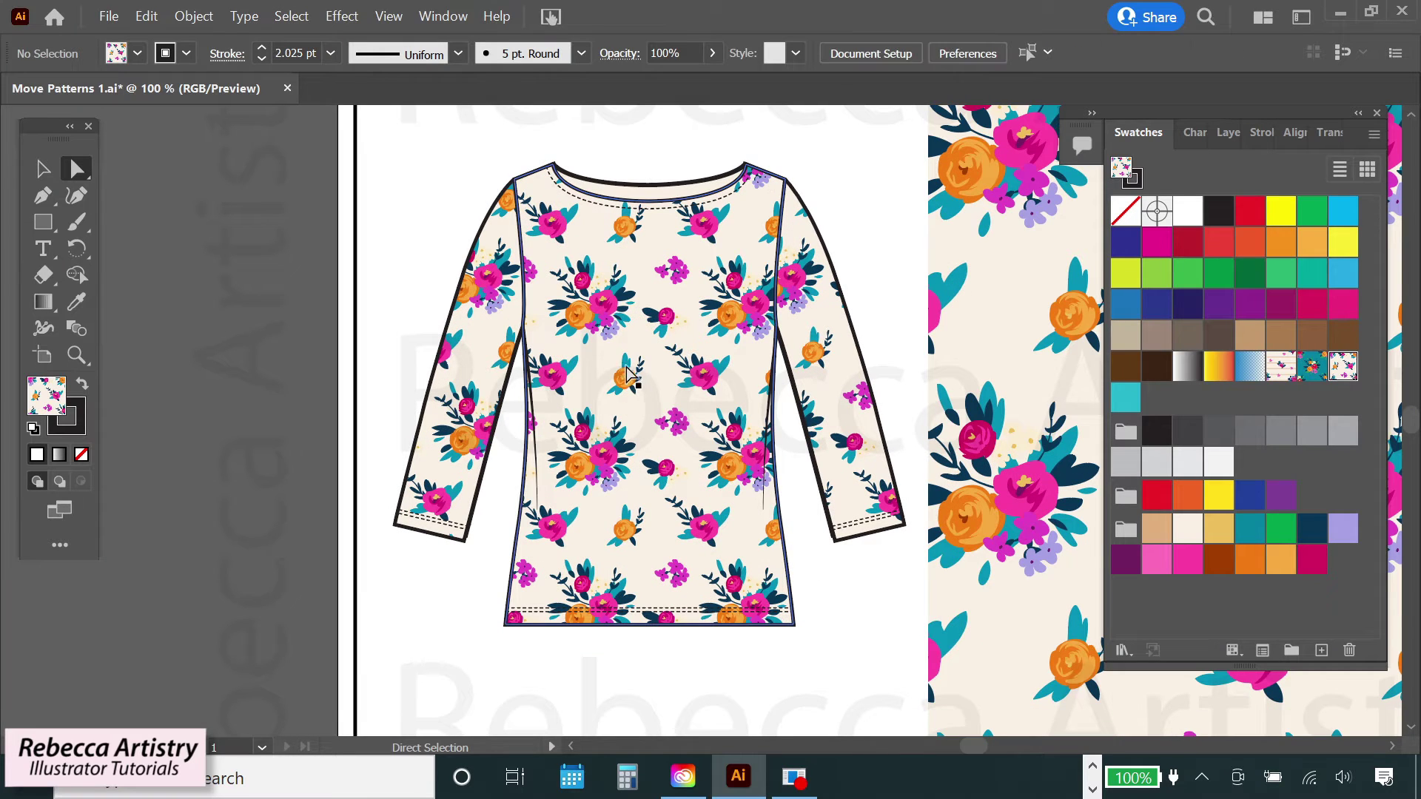
# Step: Drag the shirt's pattern fill to a new offset and reselect the shirt body path
pyautogui.moveTo(627, 374); pyautogui.dragTo(696, 421)
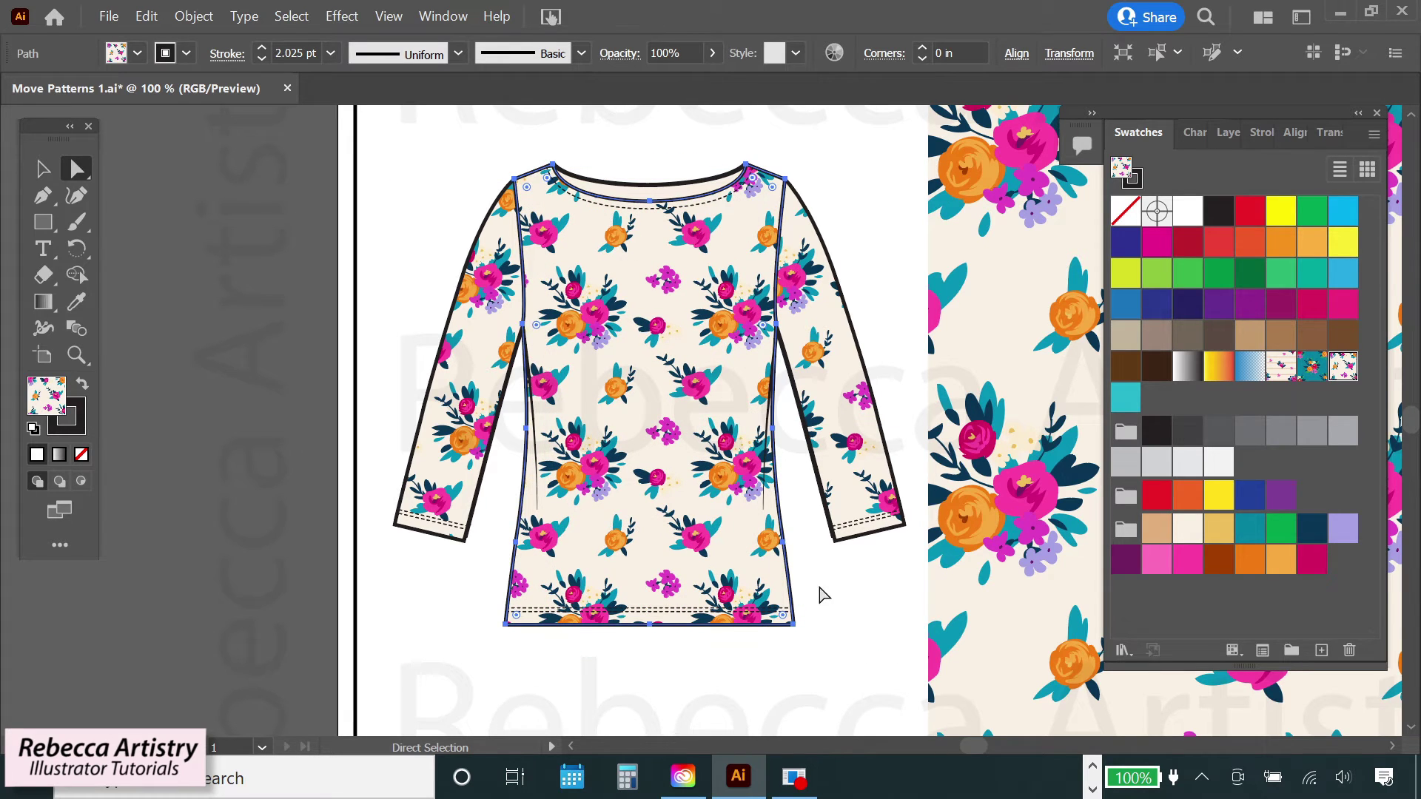
pyautogui.click(850, 609)
pyautogui.click(669, 380)
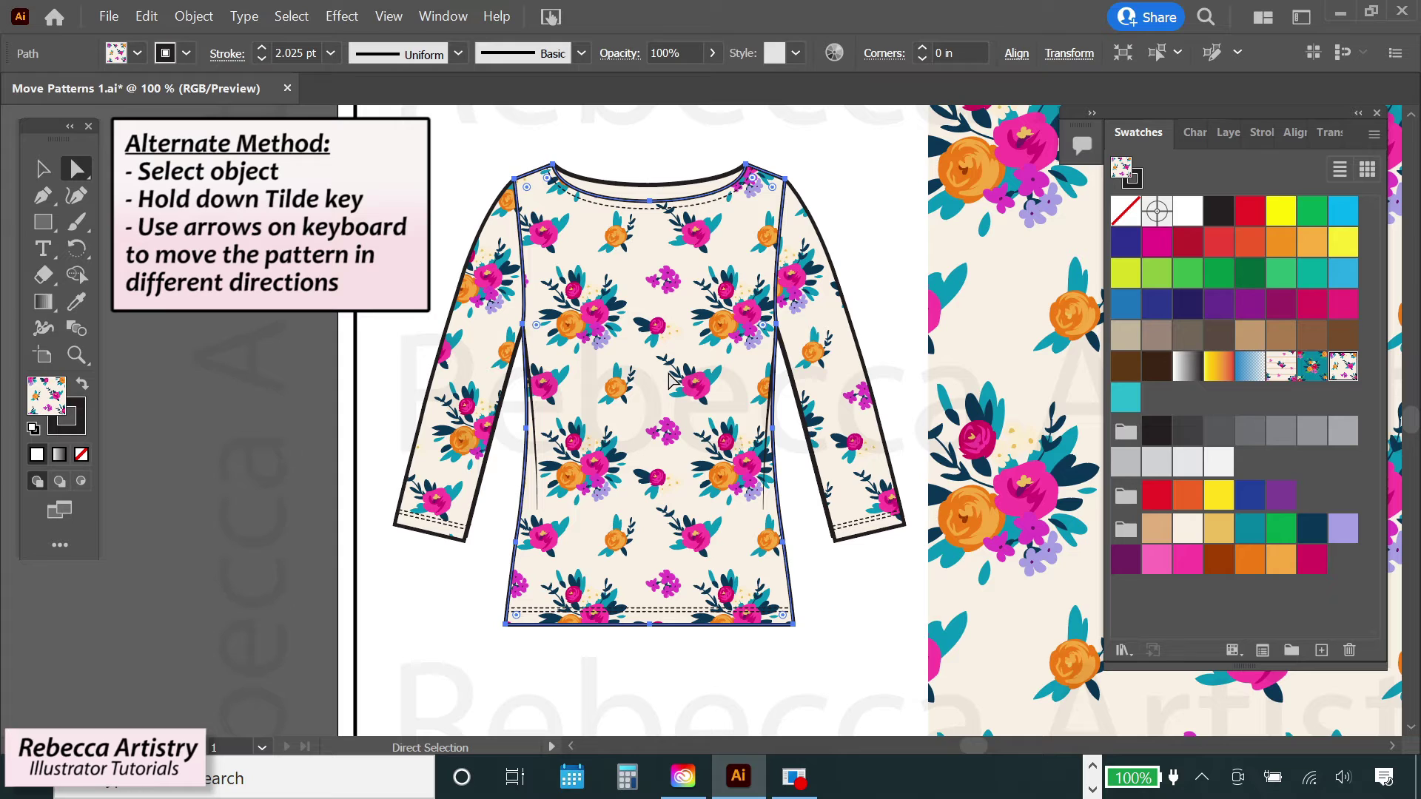
# Step: Nudge the pattern with tilde plus arrows: up, right three times, then up again
pyautogui.press('Up')
pyautogui.press('Up')
pyautogui.press('Up')
pyautogui.press('Up')
pyautogui.press('Up')
pyautogui.press('Up')
pyautogui.press('Up')
pyautogui.press('Up')
pyautogui.press('Up')
pyautogui.press('Up')
pyautogui.press('Up')
pyautogui.press('Up')
pyautogui.press('Up')
pyautogui.press('Up')
pyautogui.press('Up')
pyautogui.press('Up')
pyautogui.press('Up')
pyautogui.press('Up')
pyautogui.press('Up')
pyautogui.press('Up')
pyautogui.press('Right')
pyautogui.press('Right')
pyautogui.press('Right')
pyautogui.press('Right')
pyautogui.press('Right')
pyautogui.press('Right')
pyautogui.press('Right')
pyautogui.press('Right')
pyautogui.press('Right')
pyautogui.press('Right')
pyautogui.press('Right')
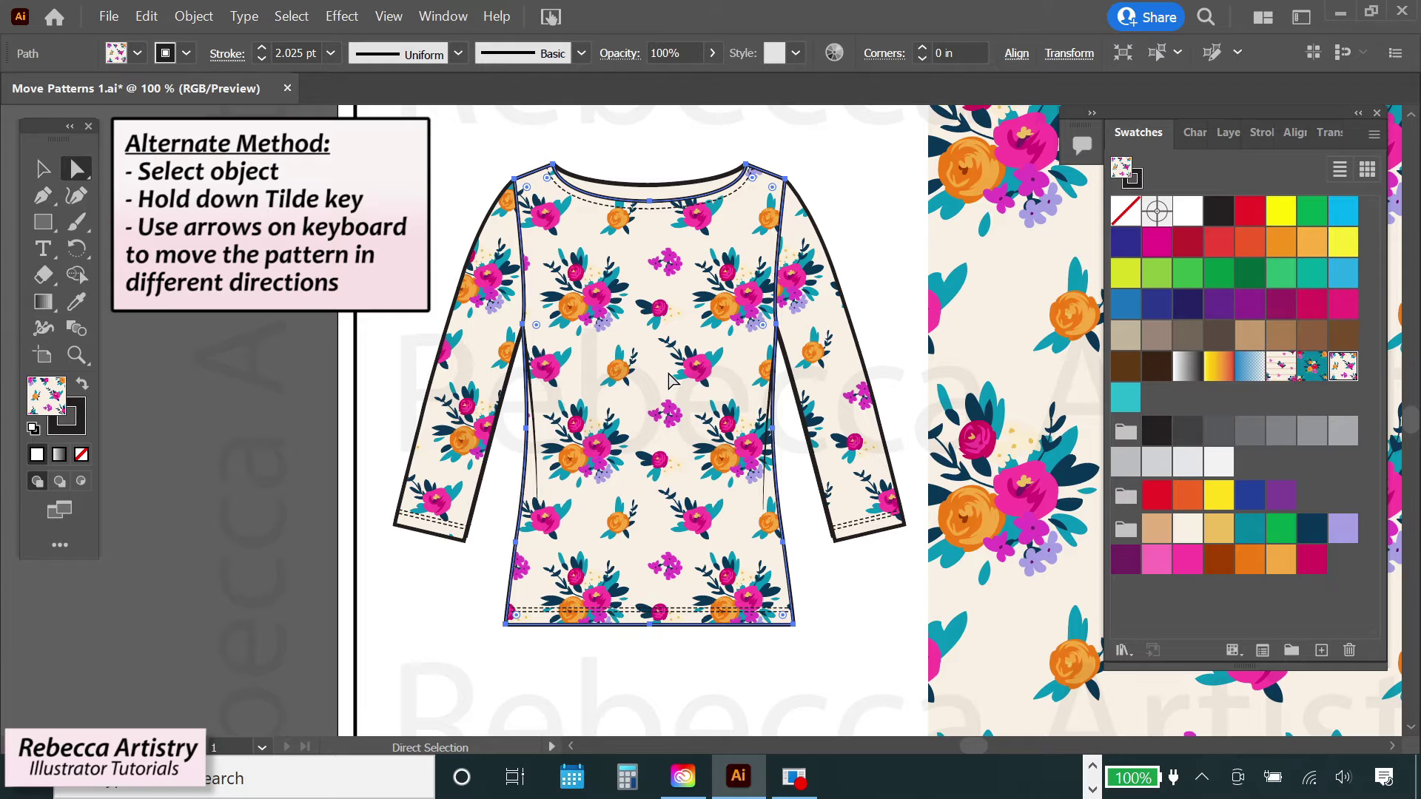
pyautogui.press('Right')
pyautogui.press('Right')
pyautogui.press('Right')
pyautogui.press('Right')
pyautogui.press('Right')
pyautogui.press('Right')
pyautogui.press('Right')
pyautogui.press('Right')
pyautogui.press('Right')
pyautogui.press('Right')
pyautogui.press('Right')
pyautogui.press('Right')
pyautogui.press('Right')
pyautogui.press('Right')
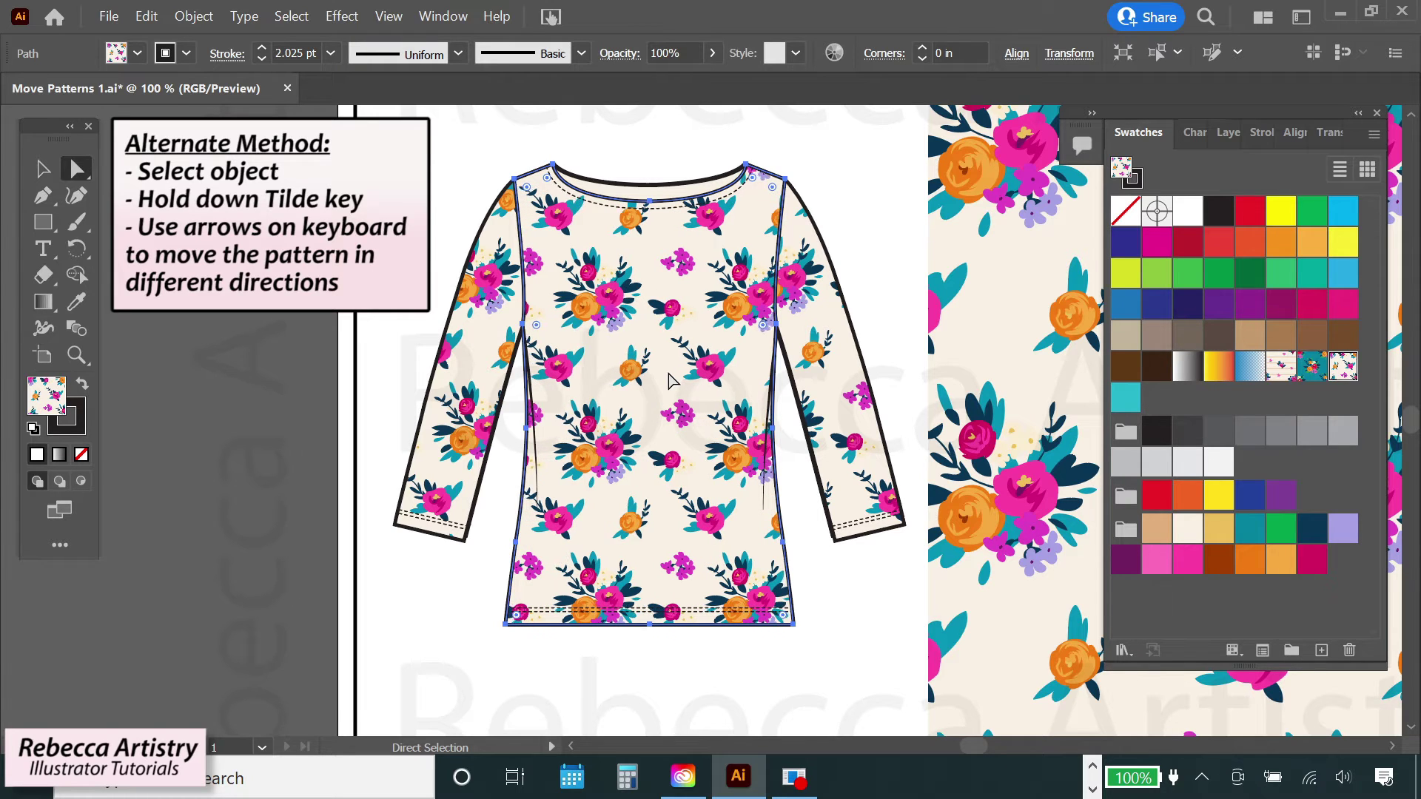
pyautogui.press('Right')
pyautogui.press('Right')
pyautogui.press('Right')
pyautogui.press('Right')
pyautogui.press('Right')
pyautogui.press('Right')
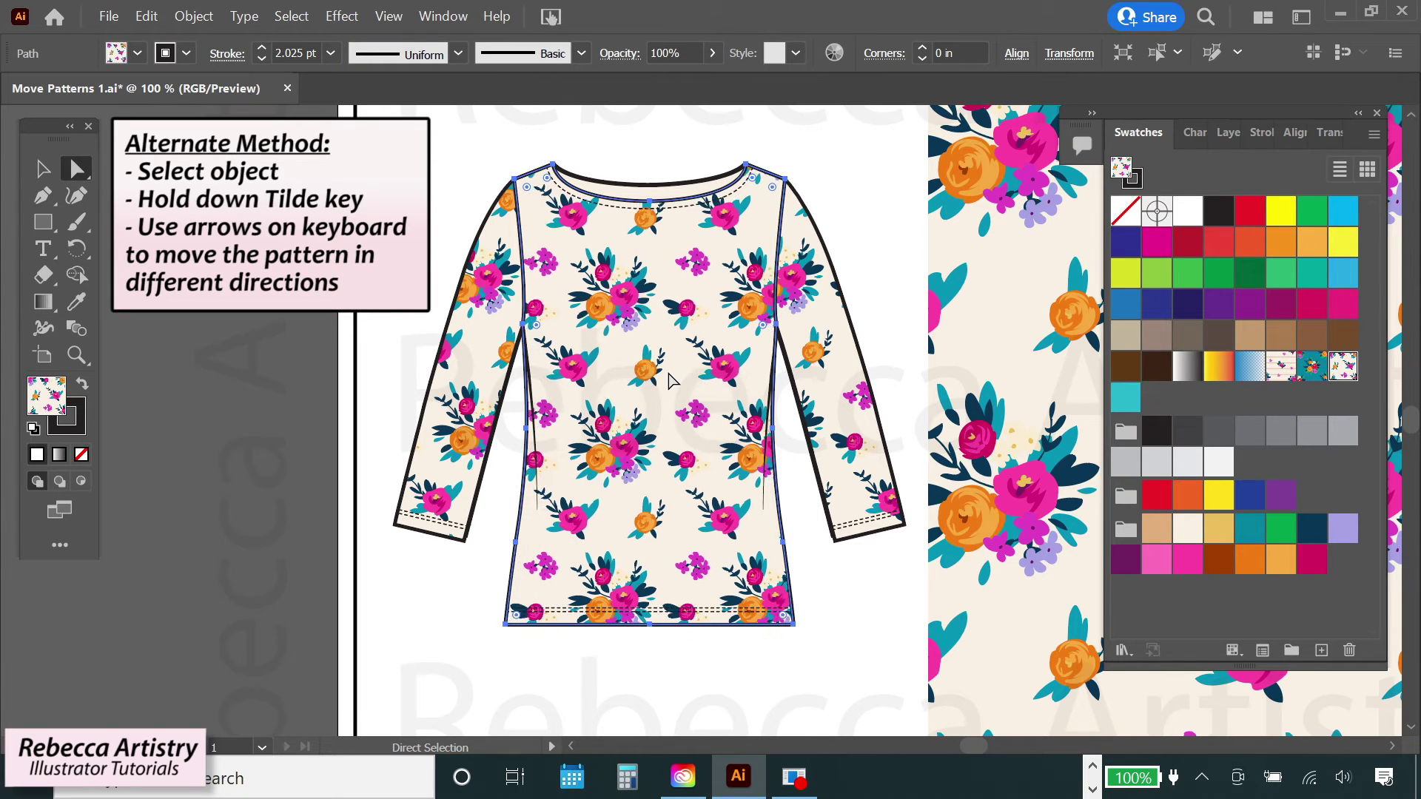
pyautogui.press('Up')
pyautogui.press('Up')
pyautogui.press('Up')
pyautogui.press('Up')
pyautogui.press('Up')
pyautogui.press('Up')
pyautogui.press('Up')
pyautogui.press('Up')
pyautogui.press('Up')
pyautogui.press('Up')
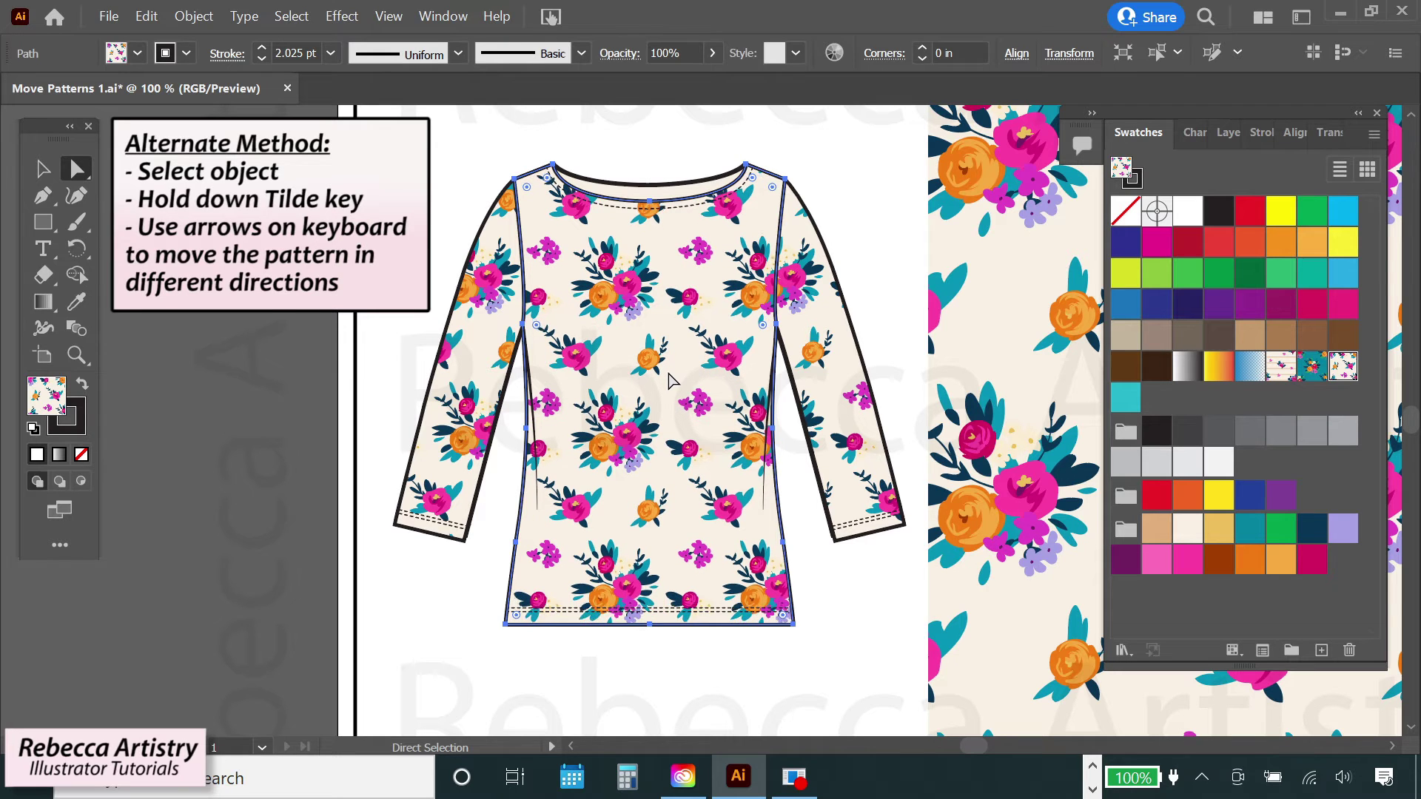
# Step: Show the Transform panel and view the shirt body's X 2.6825 in, Y 3.8057 in values
pyautogui.click(871, 264)
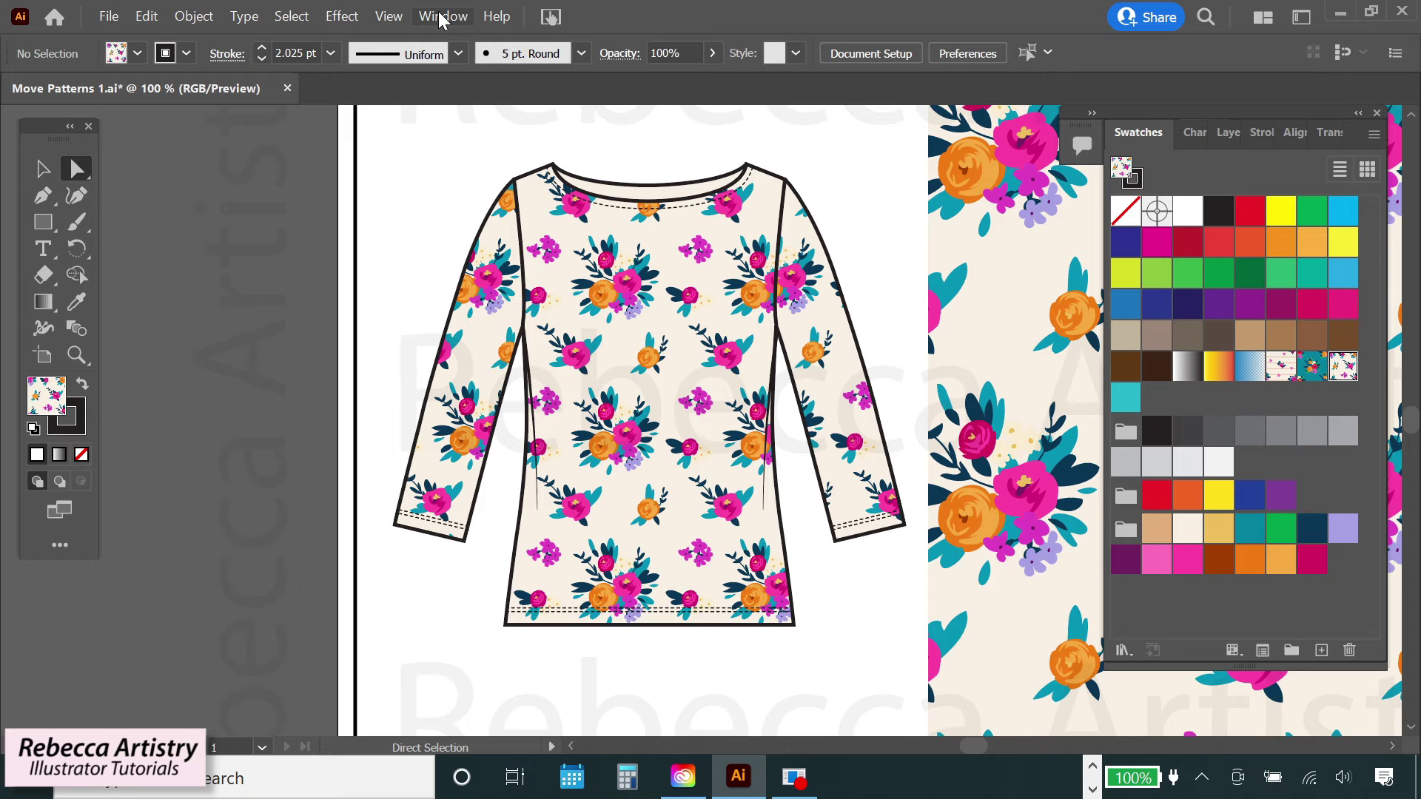
pyautogui.click(444, 16)
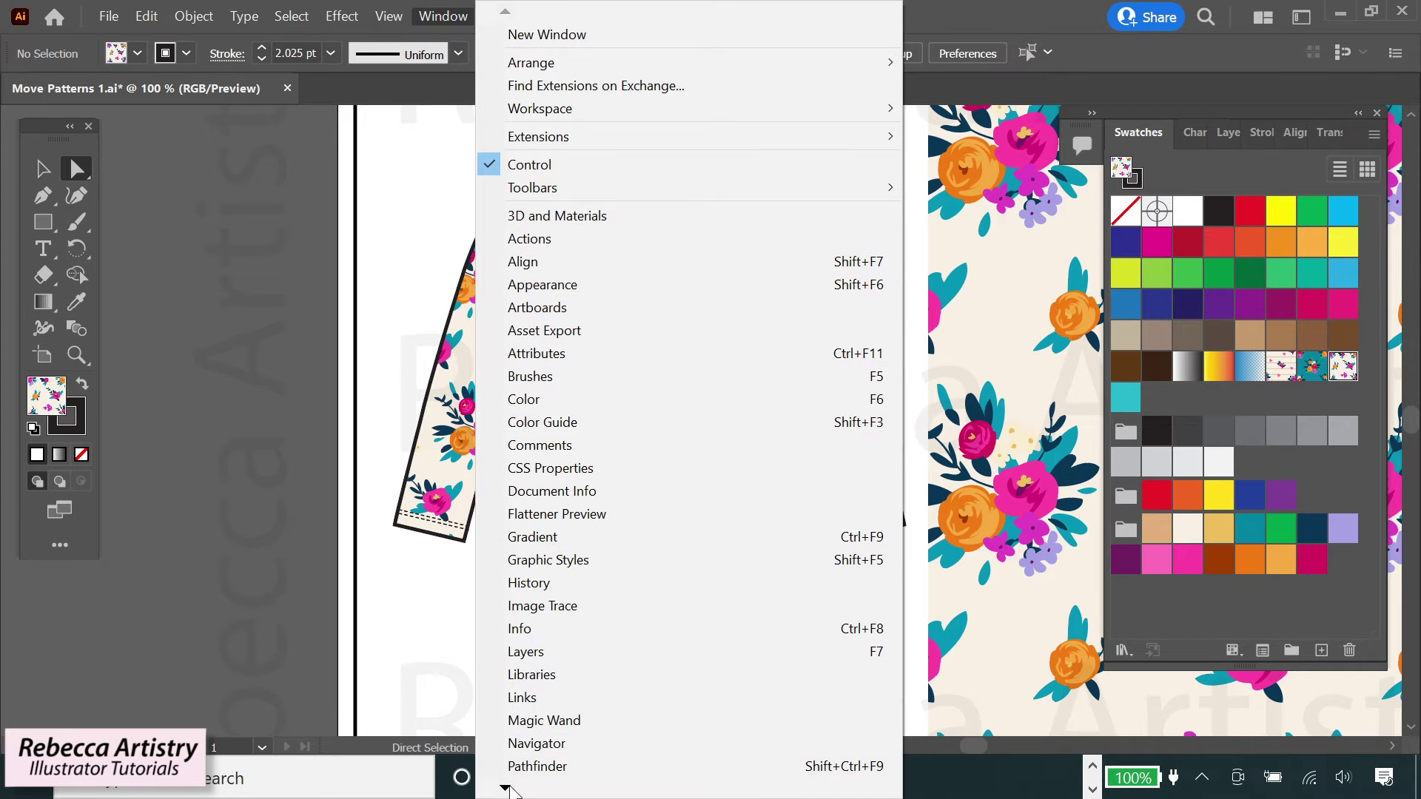
pyautogui.scroll(-5, 518, 315)
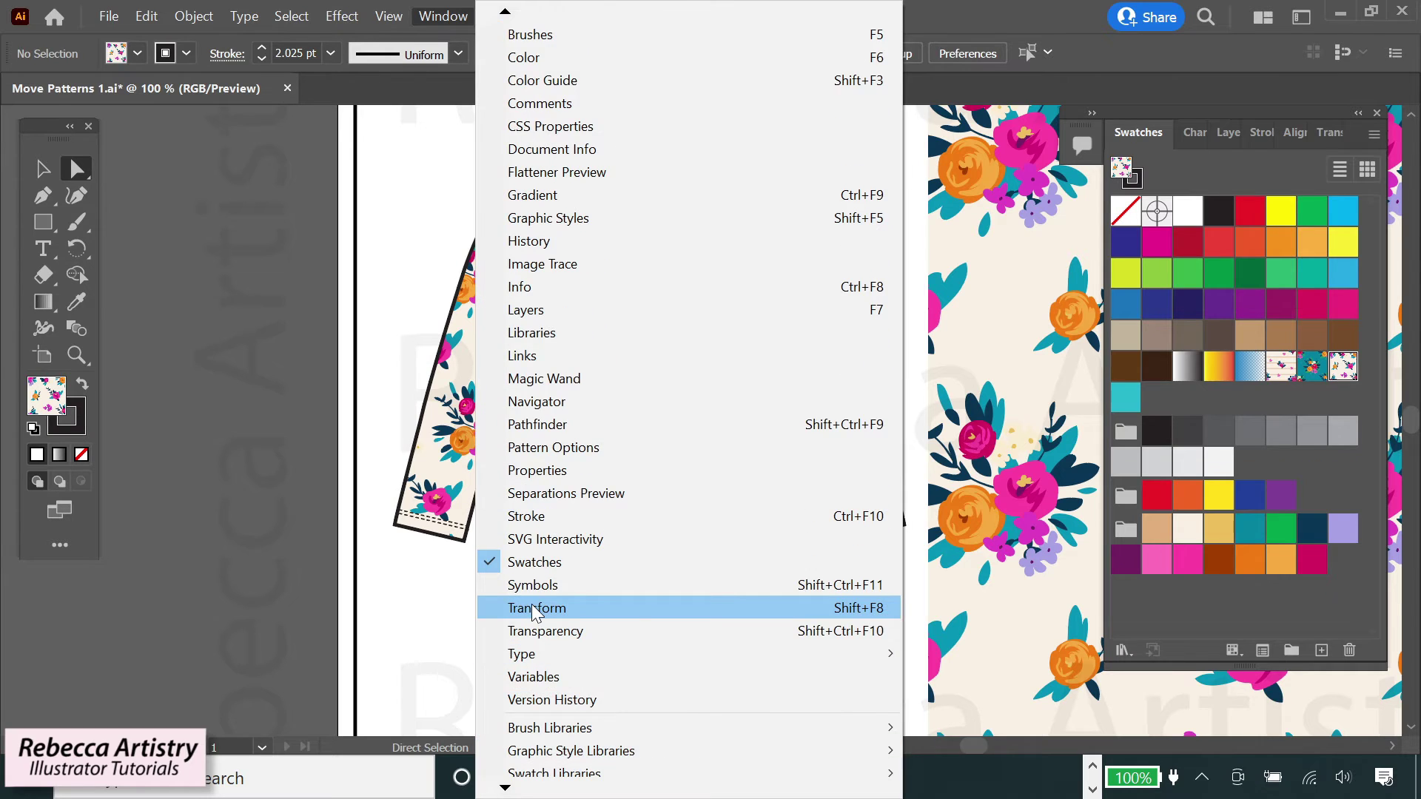
pyautogui.click(536, 607)
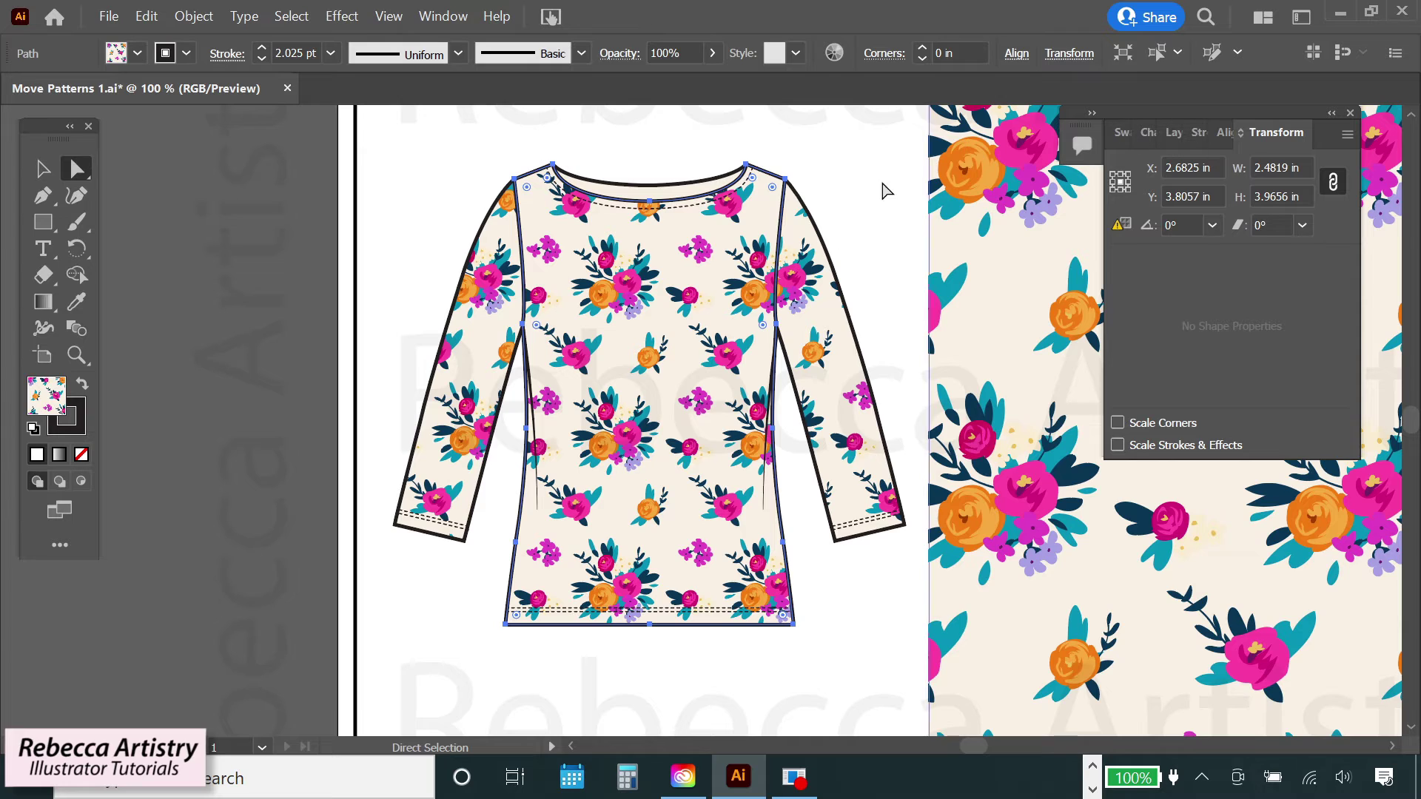
pyautogui.click(837, 238)
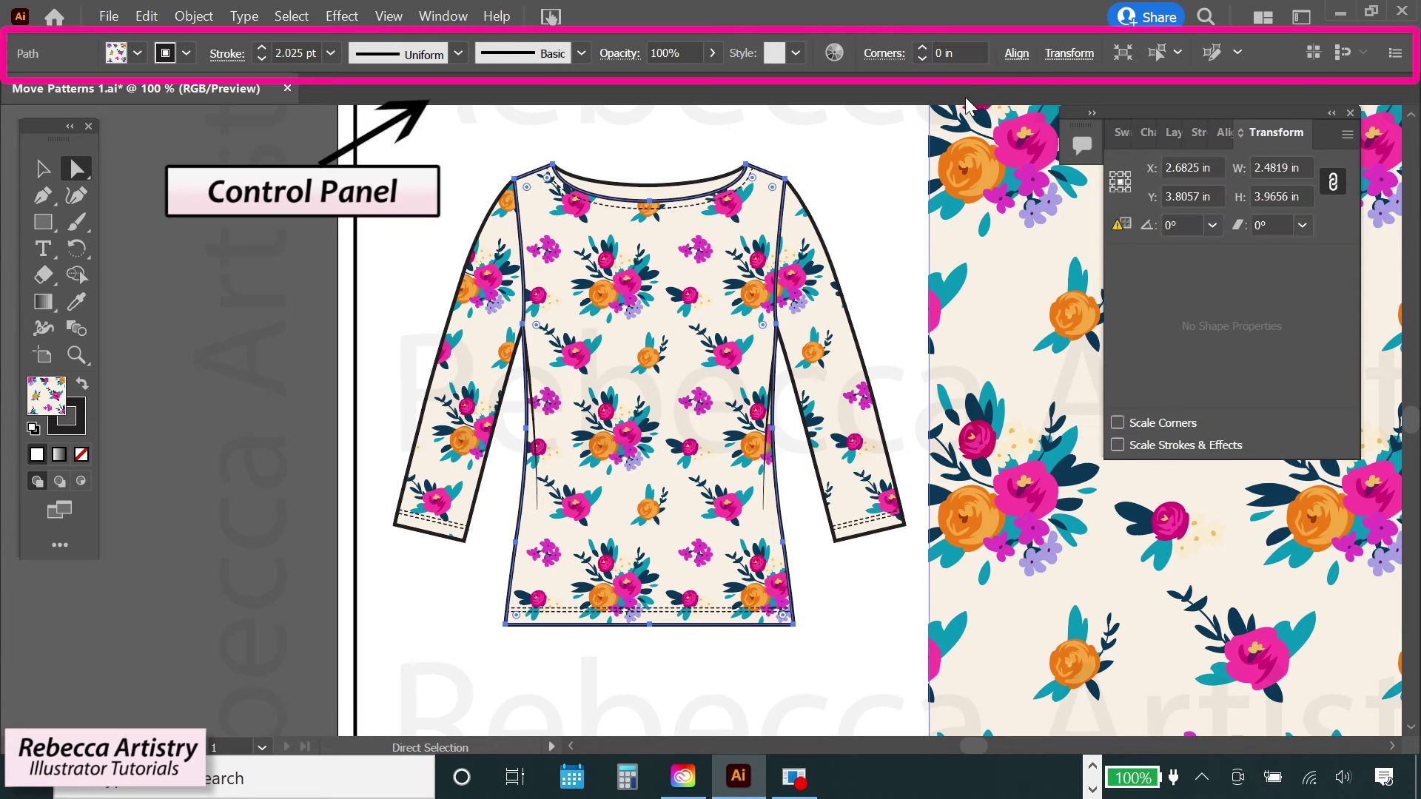
pyautogui.click(1064, 55)
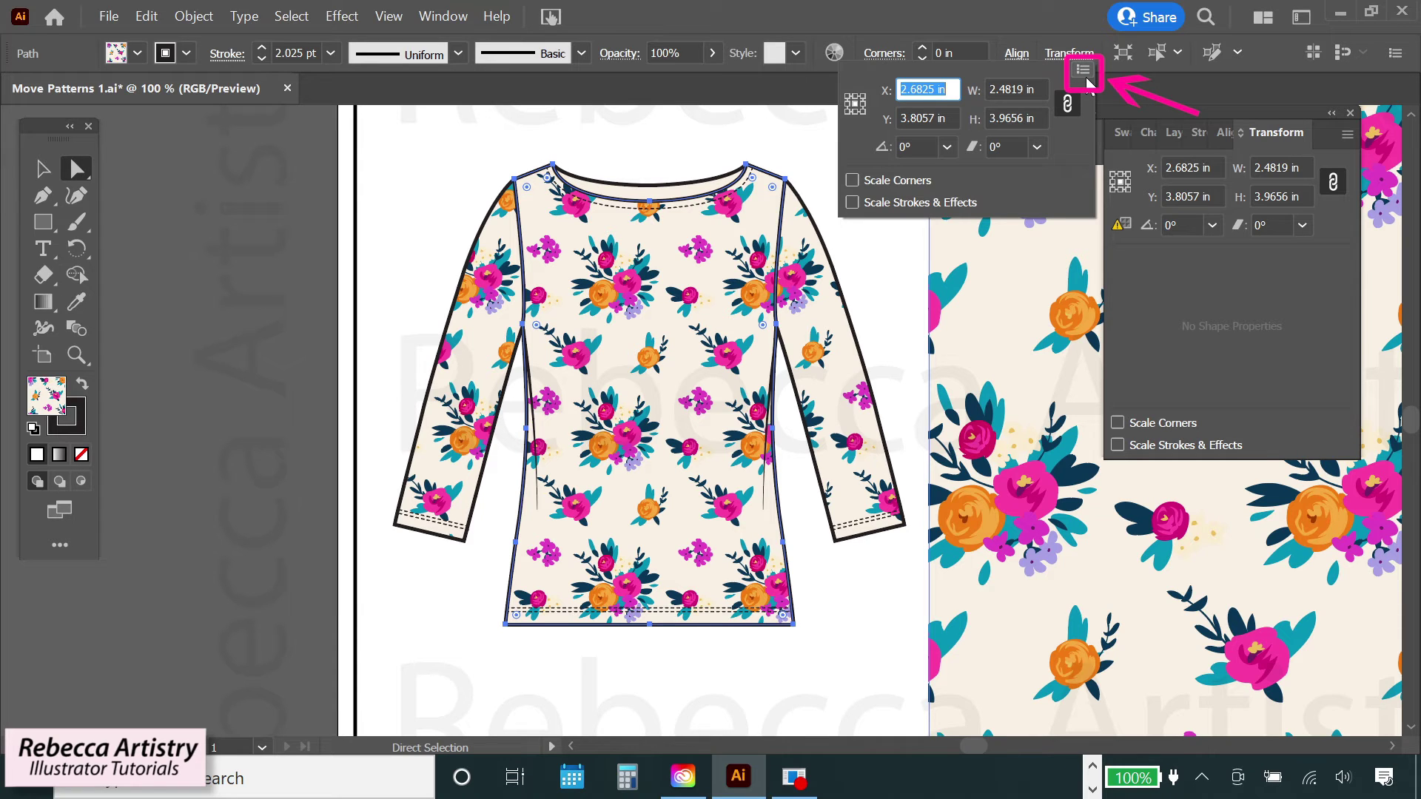
# Step: Switch the Transform panel to Transform Pattern Only for the shirt body
pyautogui.click(1086, 70)
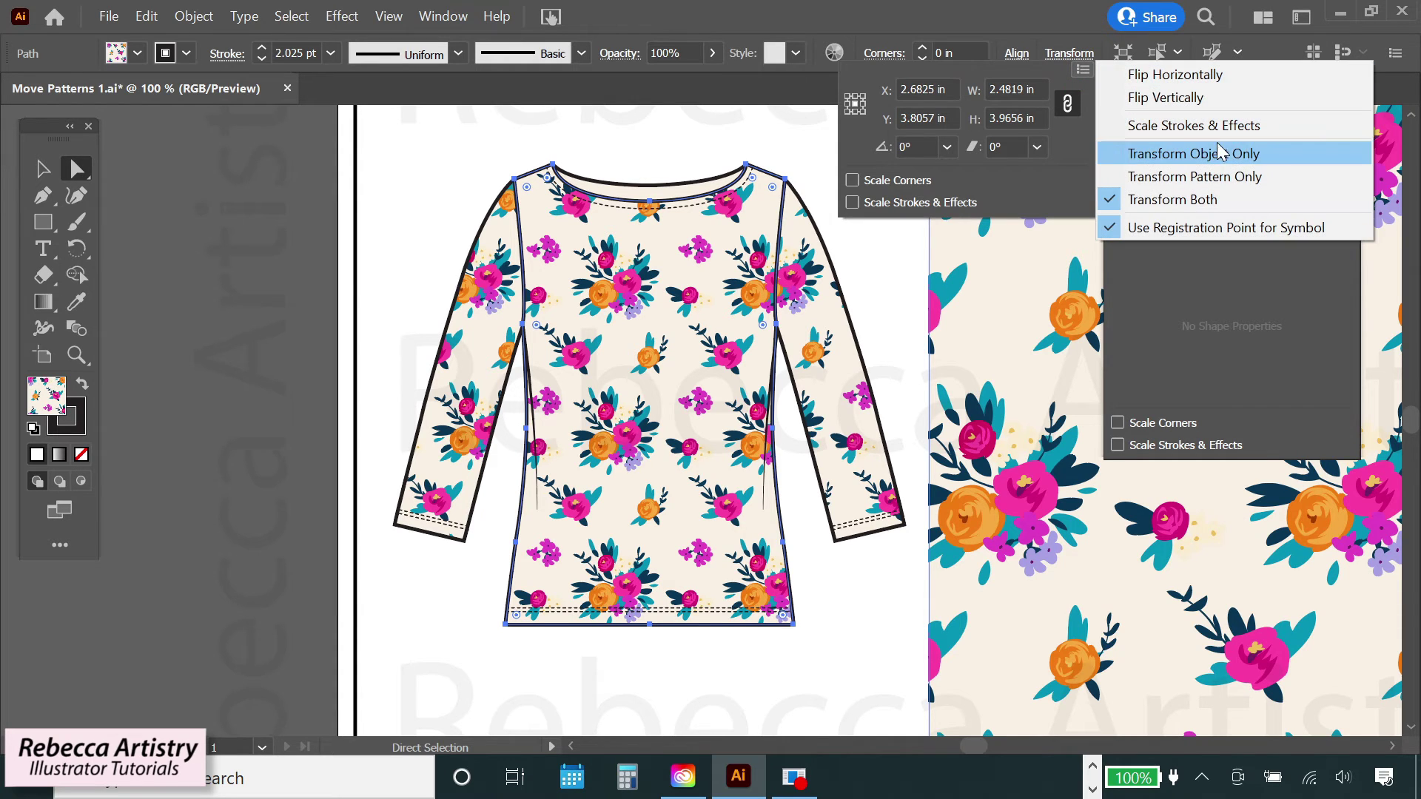
pyautogui.click(1242, 180)
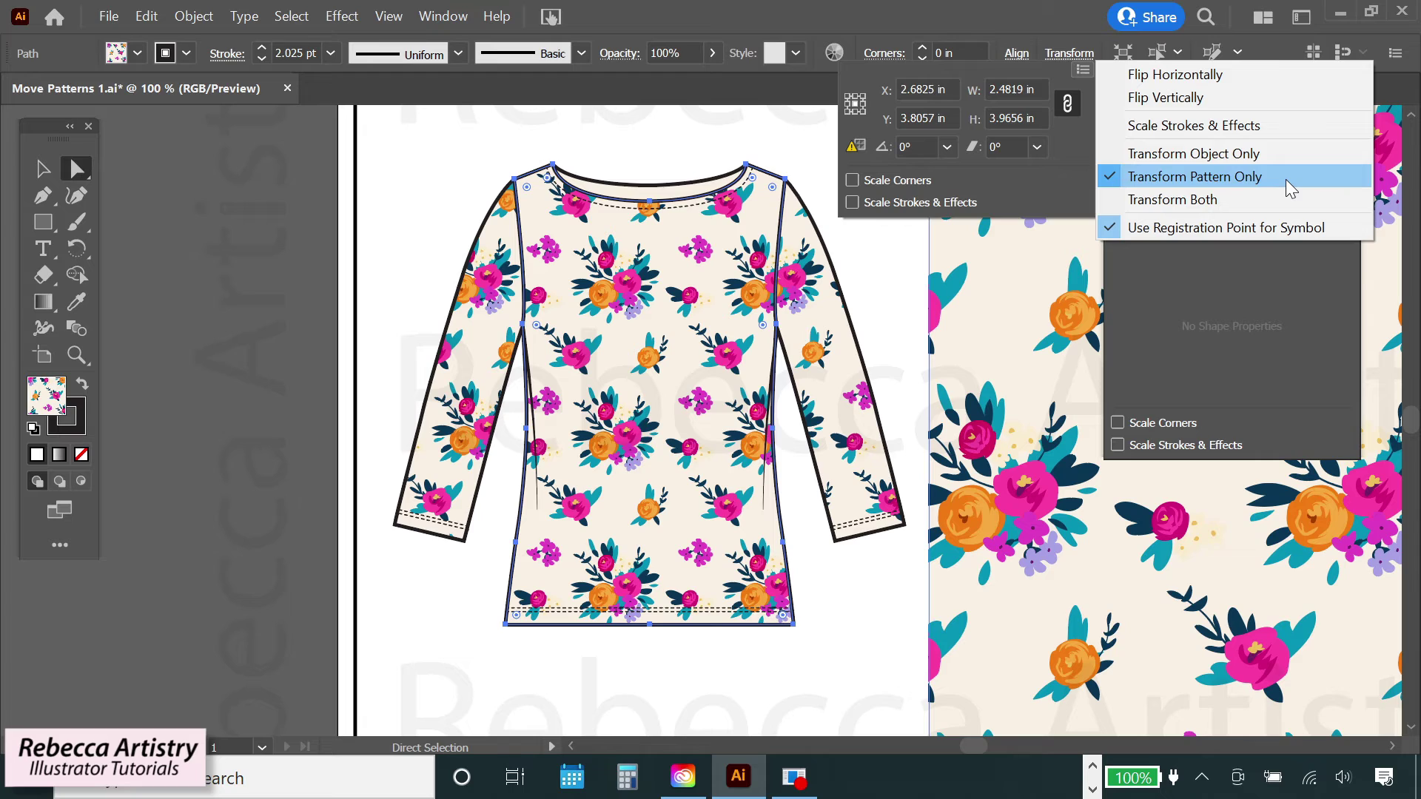
pyautogui.click(950, 89)
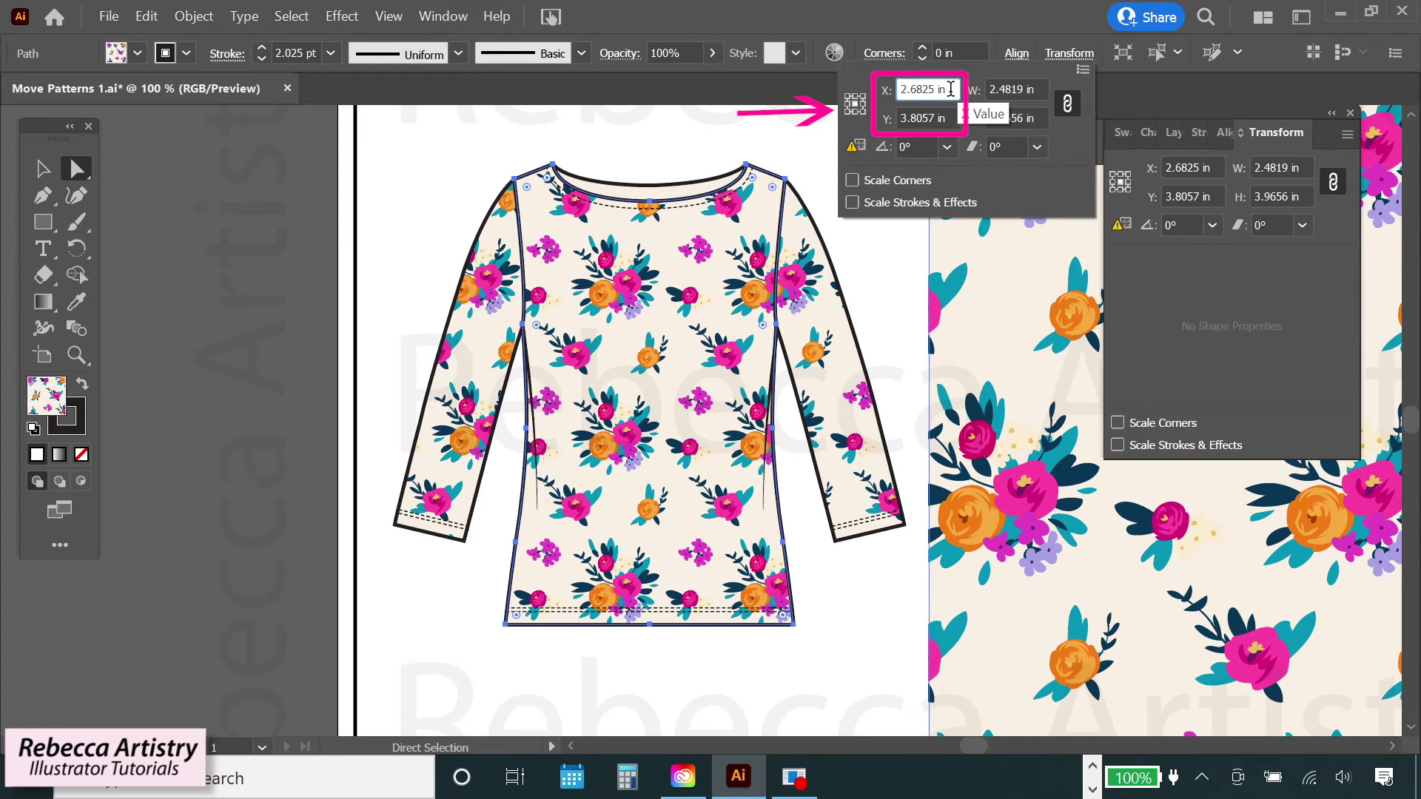
# Step: Set the pattern's X position to 3.75 in, then undo the change
pyautogui.doubleClick(950, 89)
pyautogui.write('3.75')
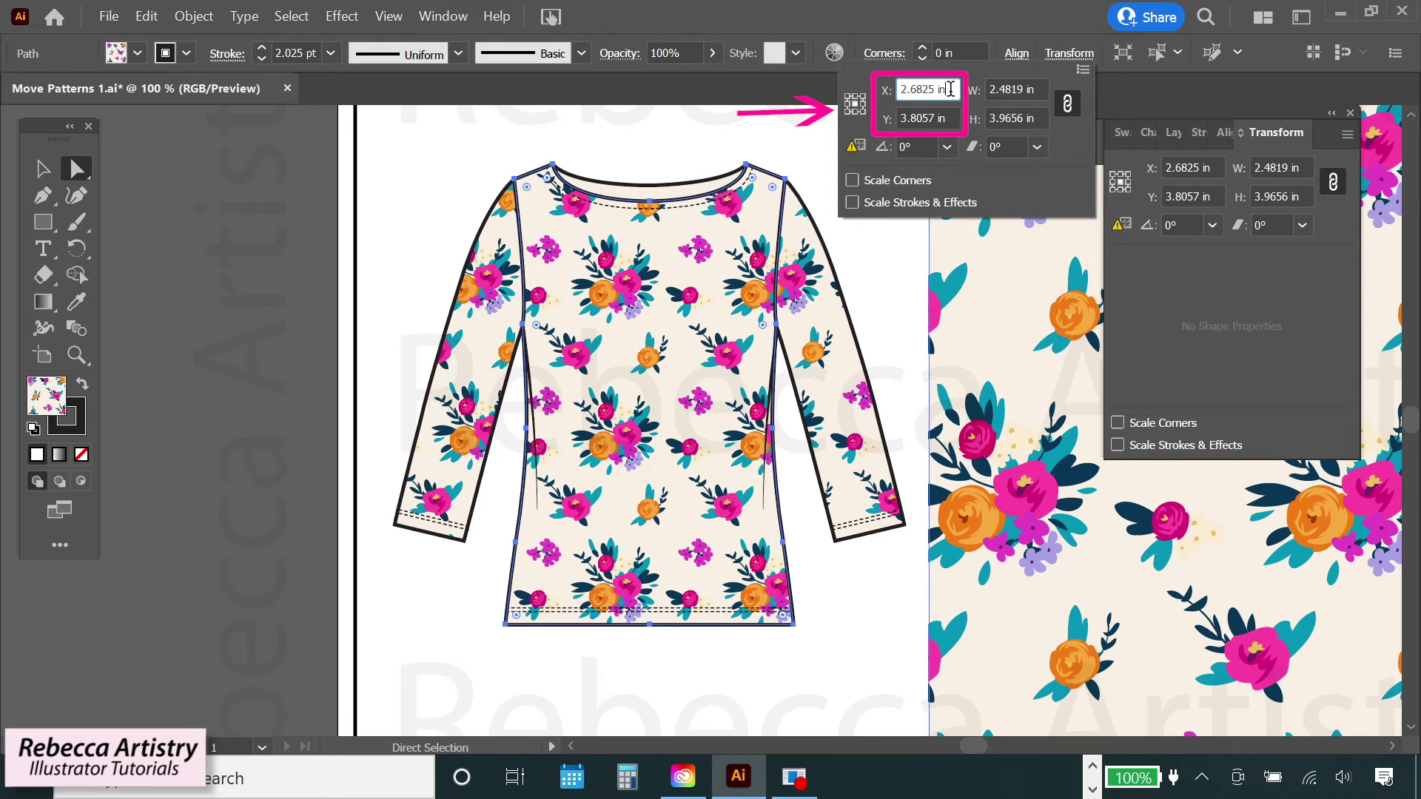
pyautogui.press('Return')
pyautogui.hotkey('ctrl', 'z')
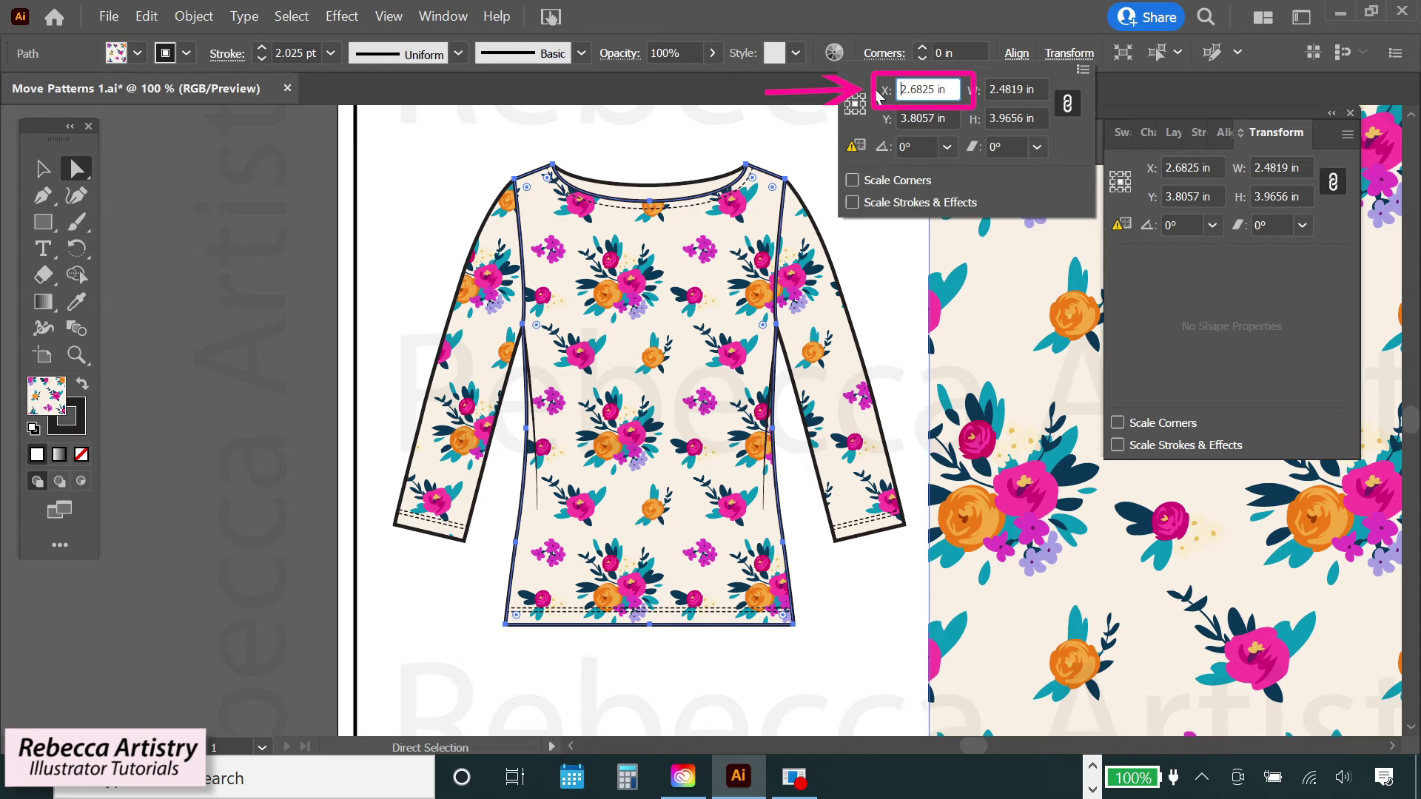
# Step: Step the pattern's X position up three increments with the arrow key
pyautogui.press('Up')
pyautogui.press('Up')
pyautogui.press('Up')
pyautogui.press('Up')
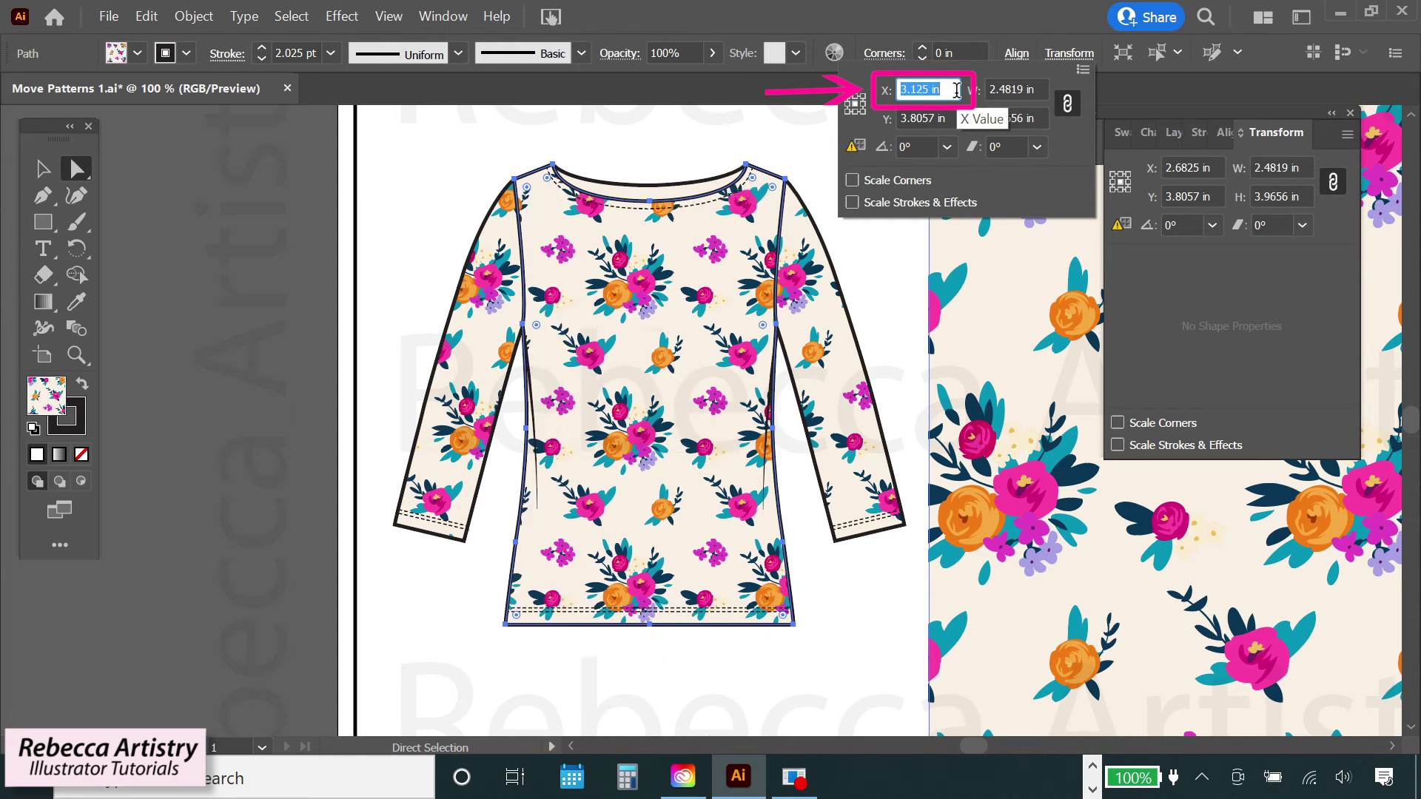
pyautogui.press('Up')
pyautogui.press('Up')
pyautogui.press('Up')
pyautogui.press('Up')
pyautogui.press('Up')
pyautogui.press('Up')
pyautogui.press('Up')
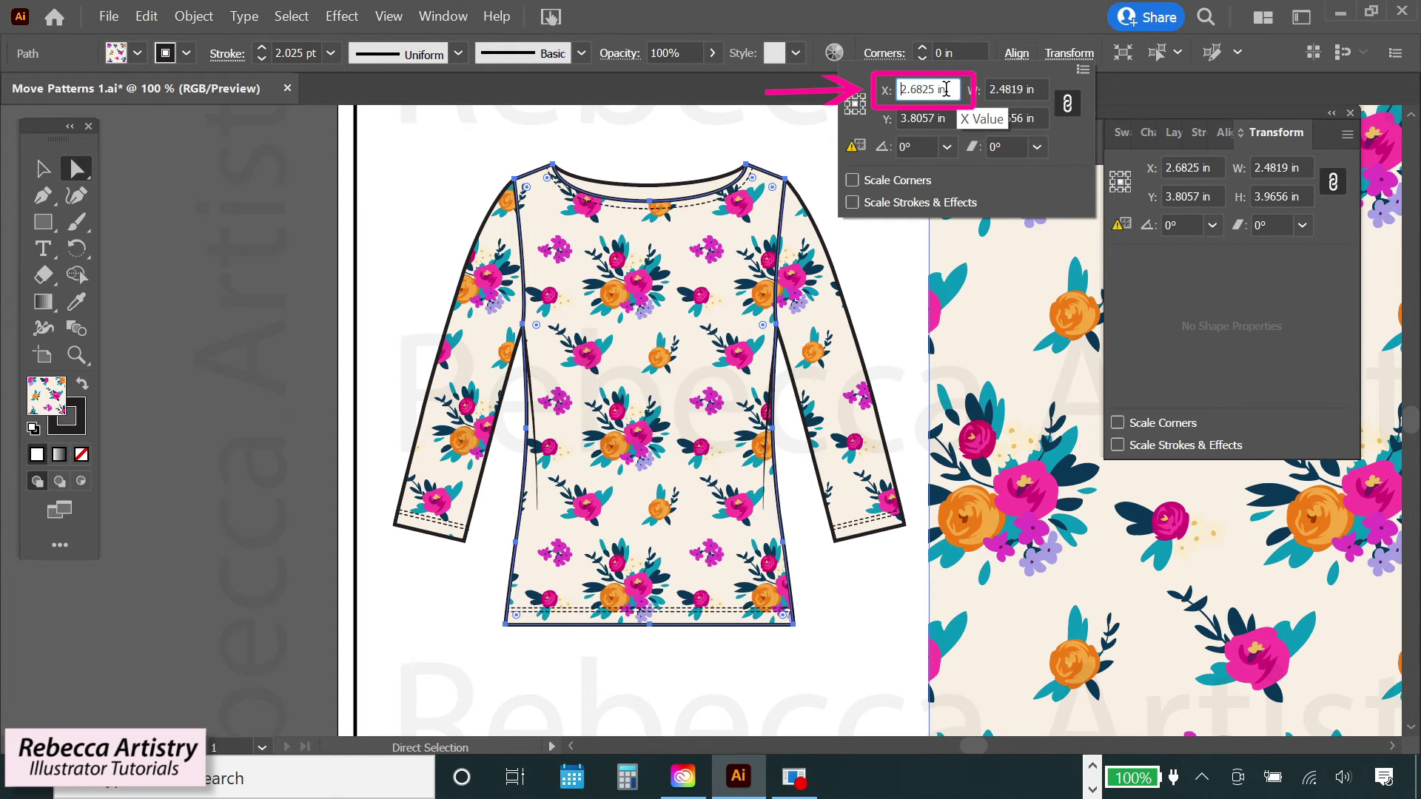
pyautogui.press('Up')
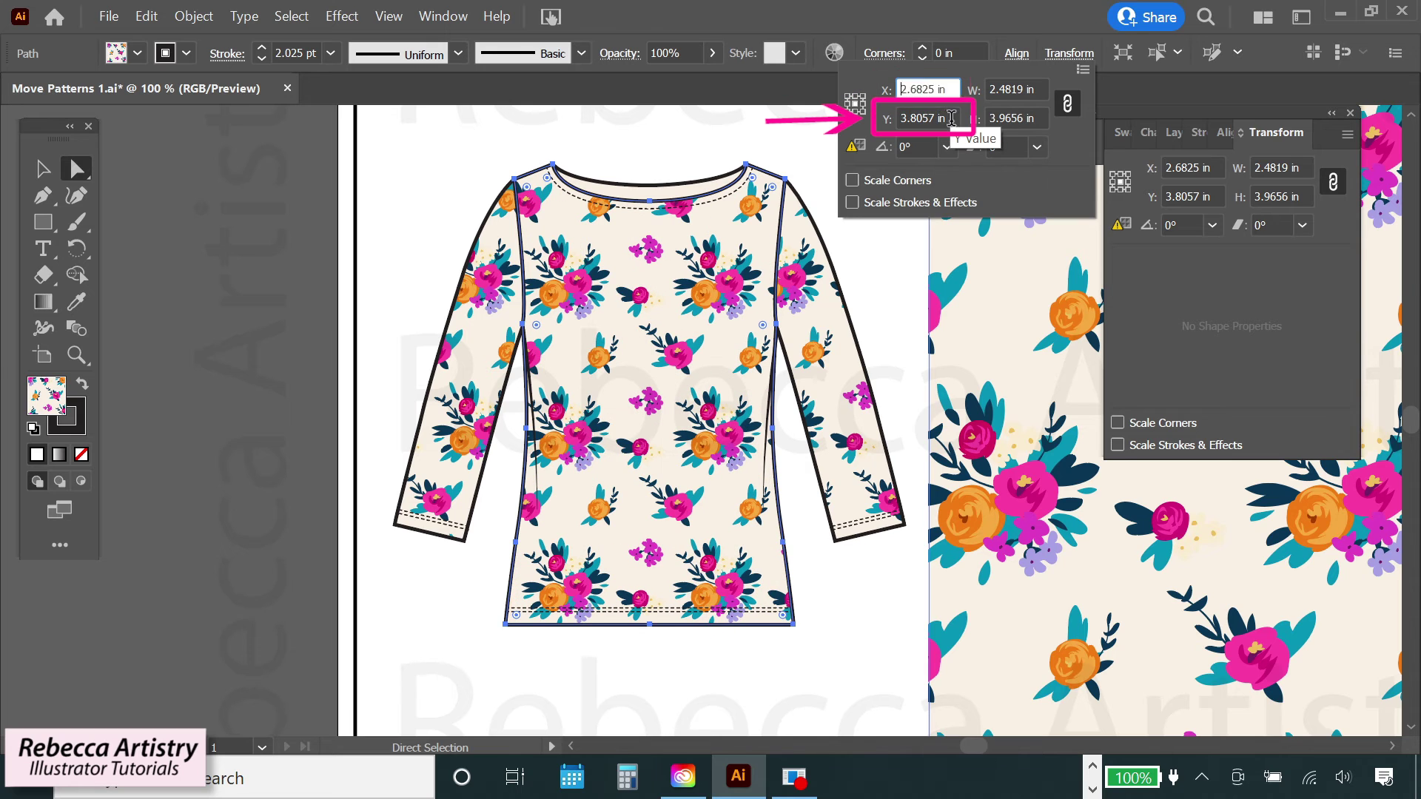
pyautogui.click(951, 118)
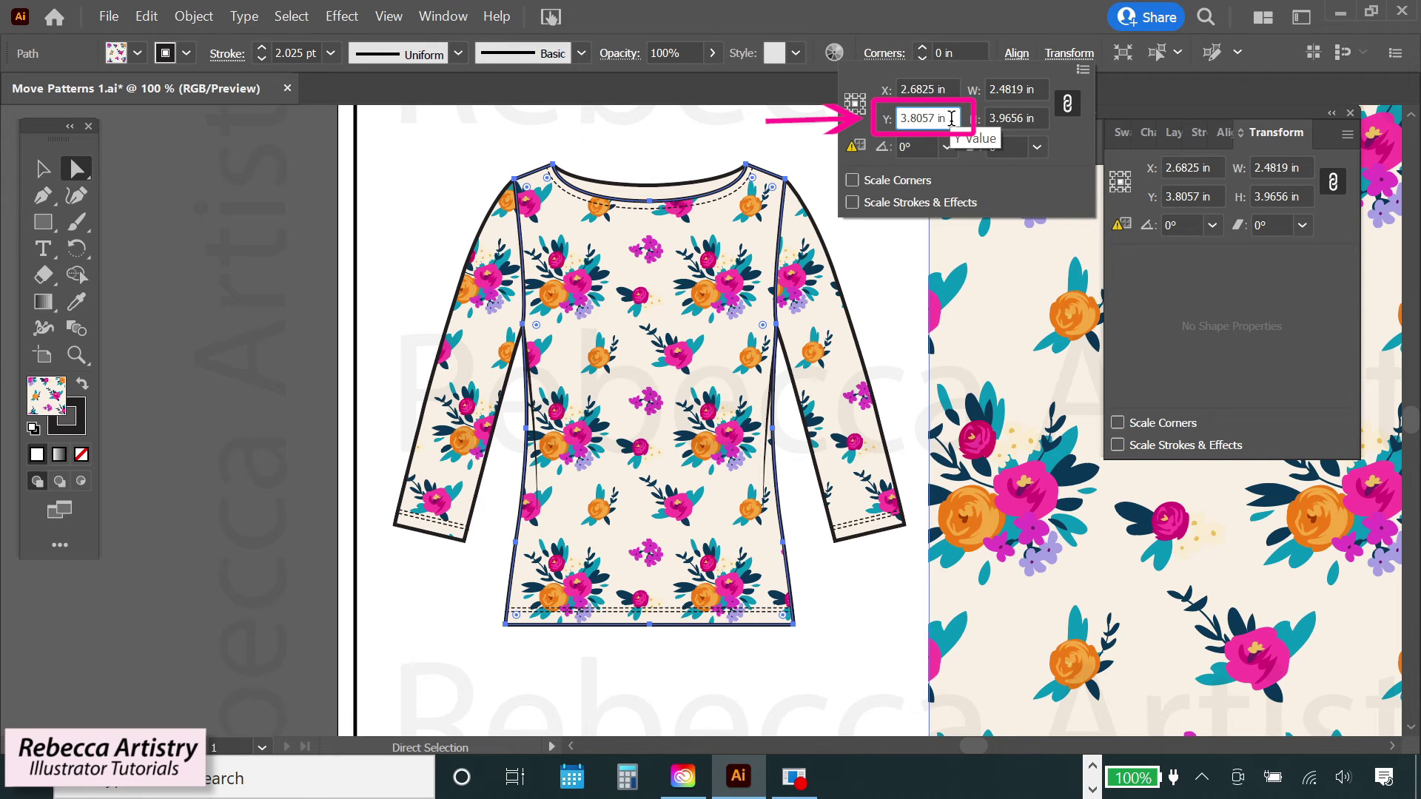
# Step: Step the floral pattern's Y position up four increments, moving only the fill
pyautogui.press('Up')
pyautogui.press('Up')
pyautogui.press('Up')
pyautogui.press('Up')
pyautogui.press('Up')
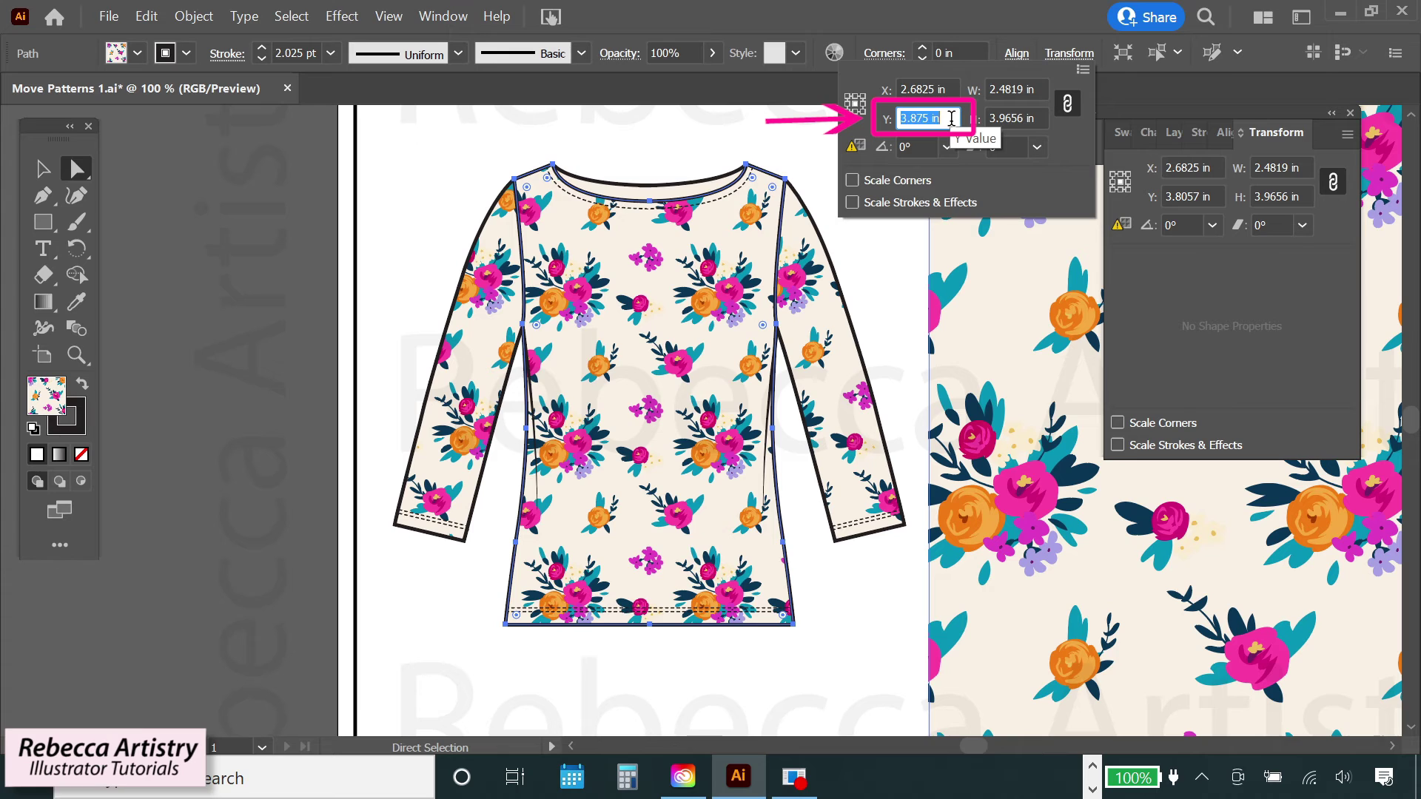
pyautogui.press('Up')
pyautogui.press('Up')
pyautogui.press('Up')
pyautogui.press('Up')
pyautogui.press('Up')
pyautogui.press('Up')
pyautogui.press('Up')
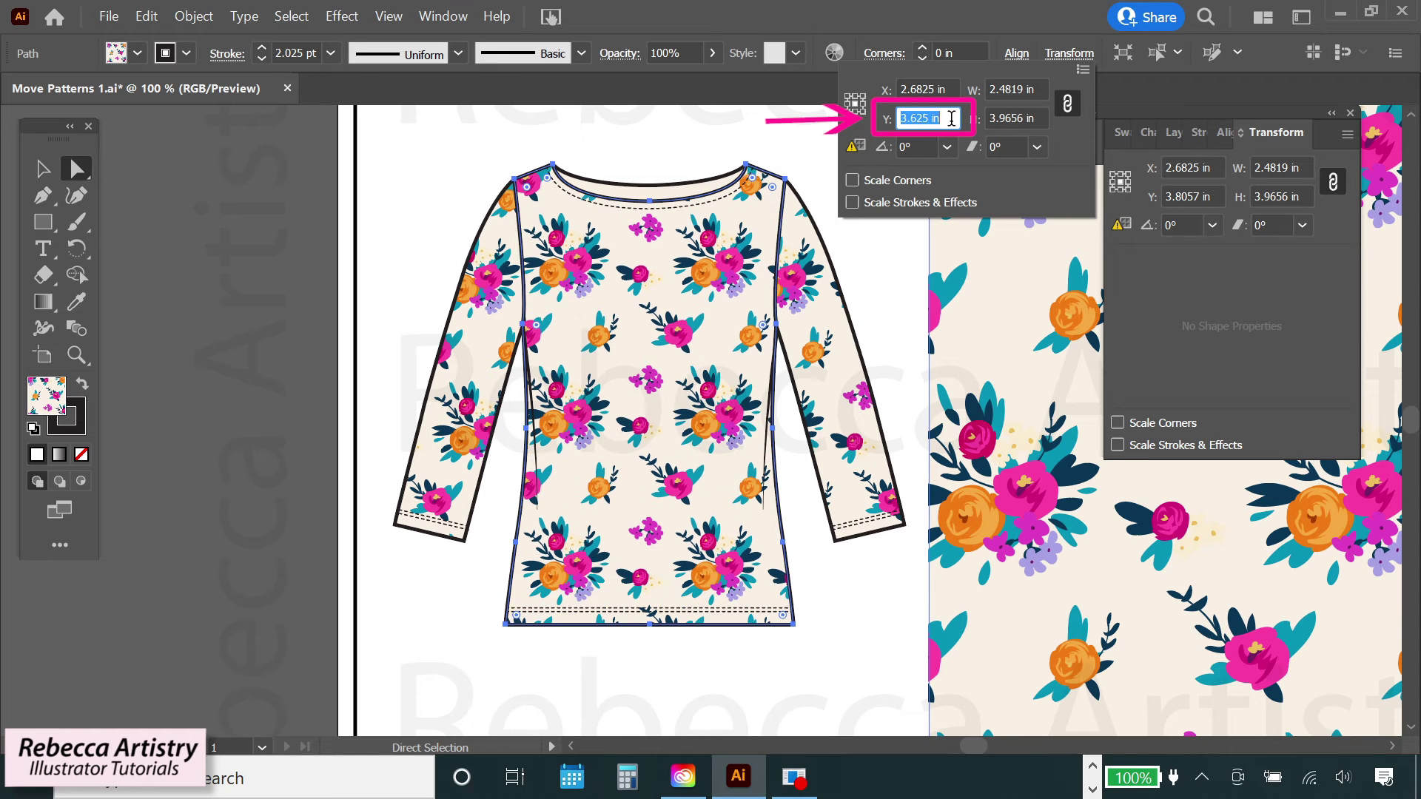
pyautogui.press('Up')
pyautogui.press('Up')
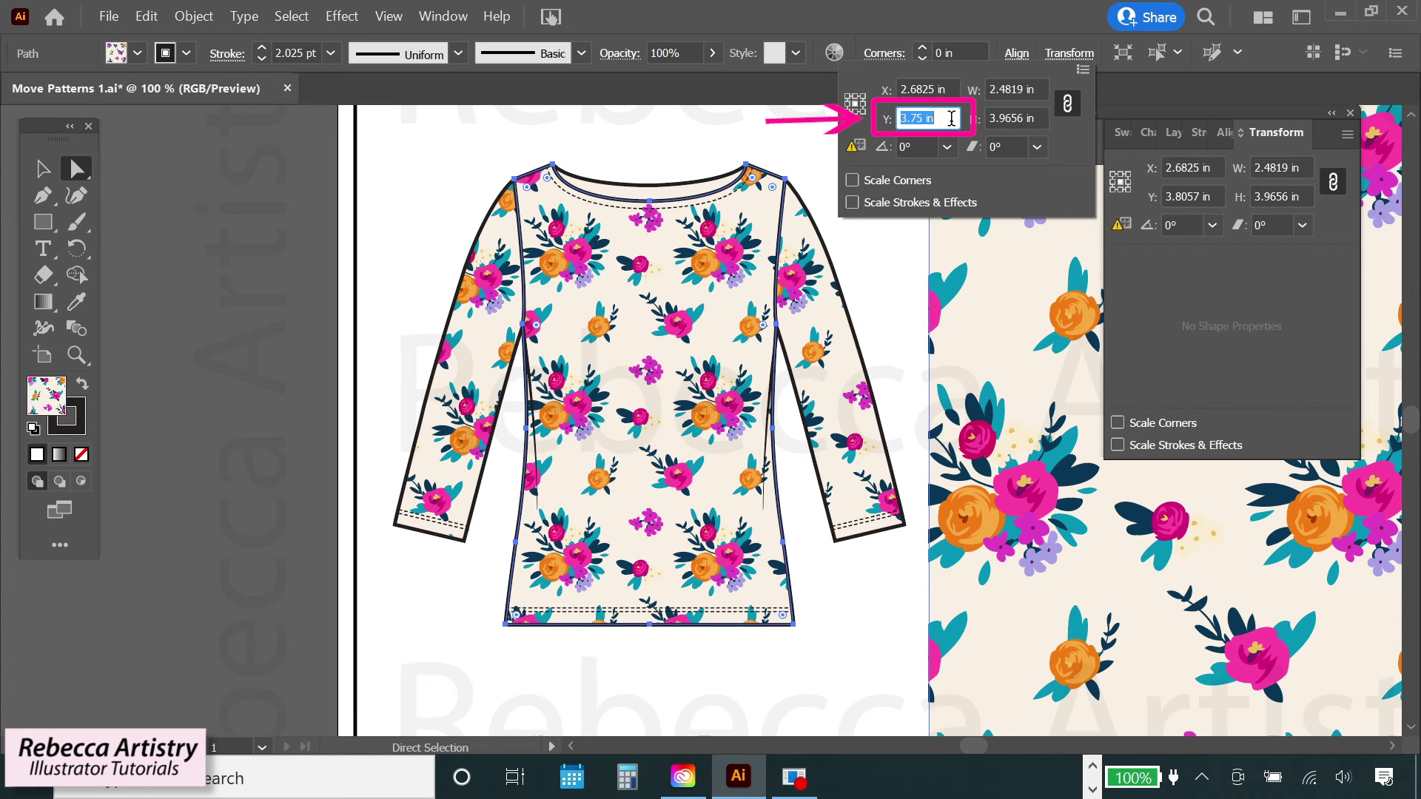
pyautogui.press('Up')
pyautogui.press('Up')
# Step: Step the pattern's Y value through 5.125 in and 4.125 in, leaving the outline in place
pyautogui.click(934, 89)
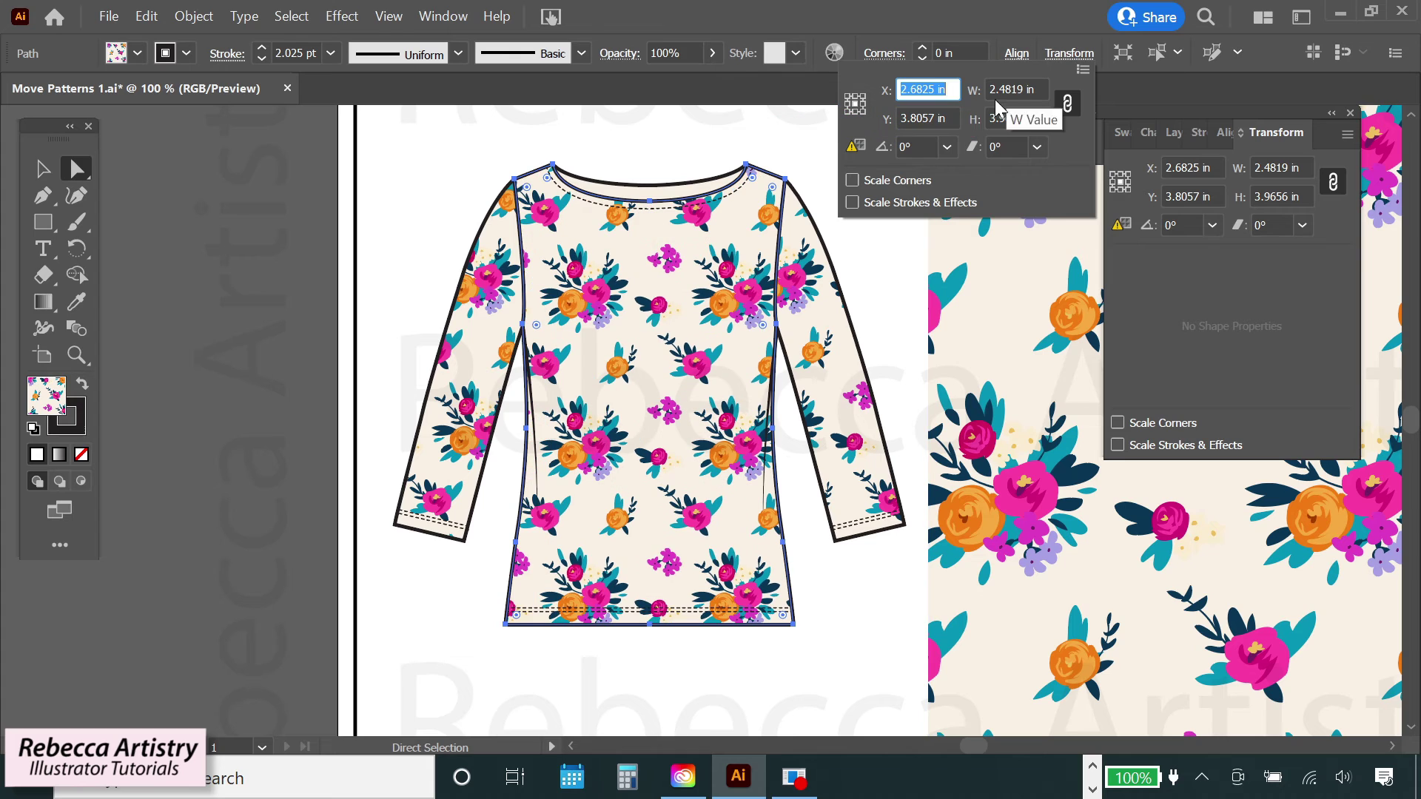
pyautogui.click(944, 88)
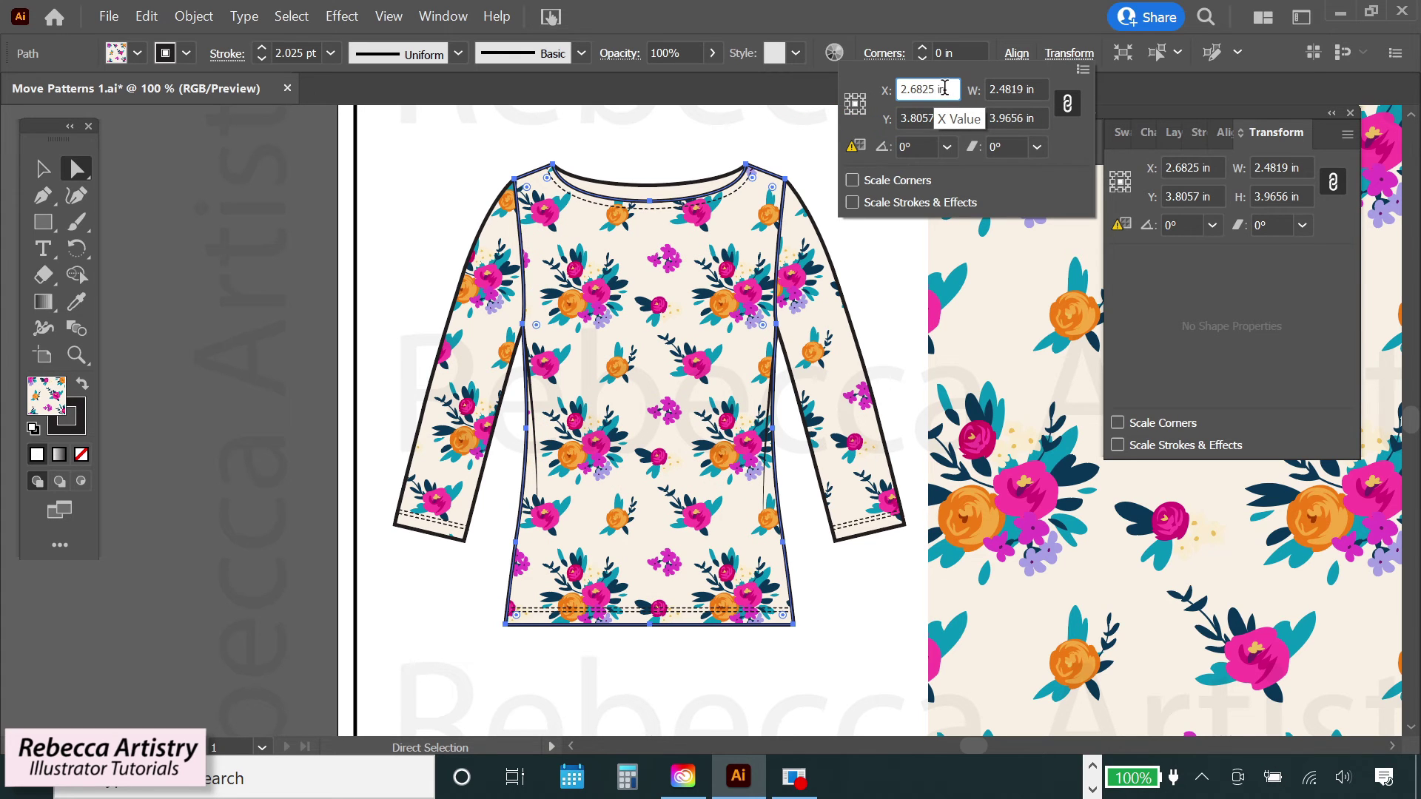
pyautogui.click(951, 120)
pyautogui.press('Up')
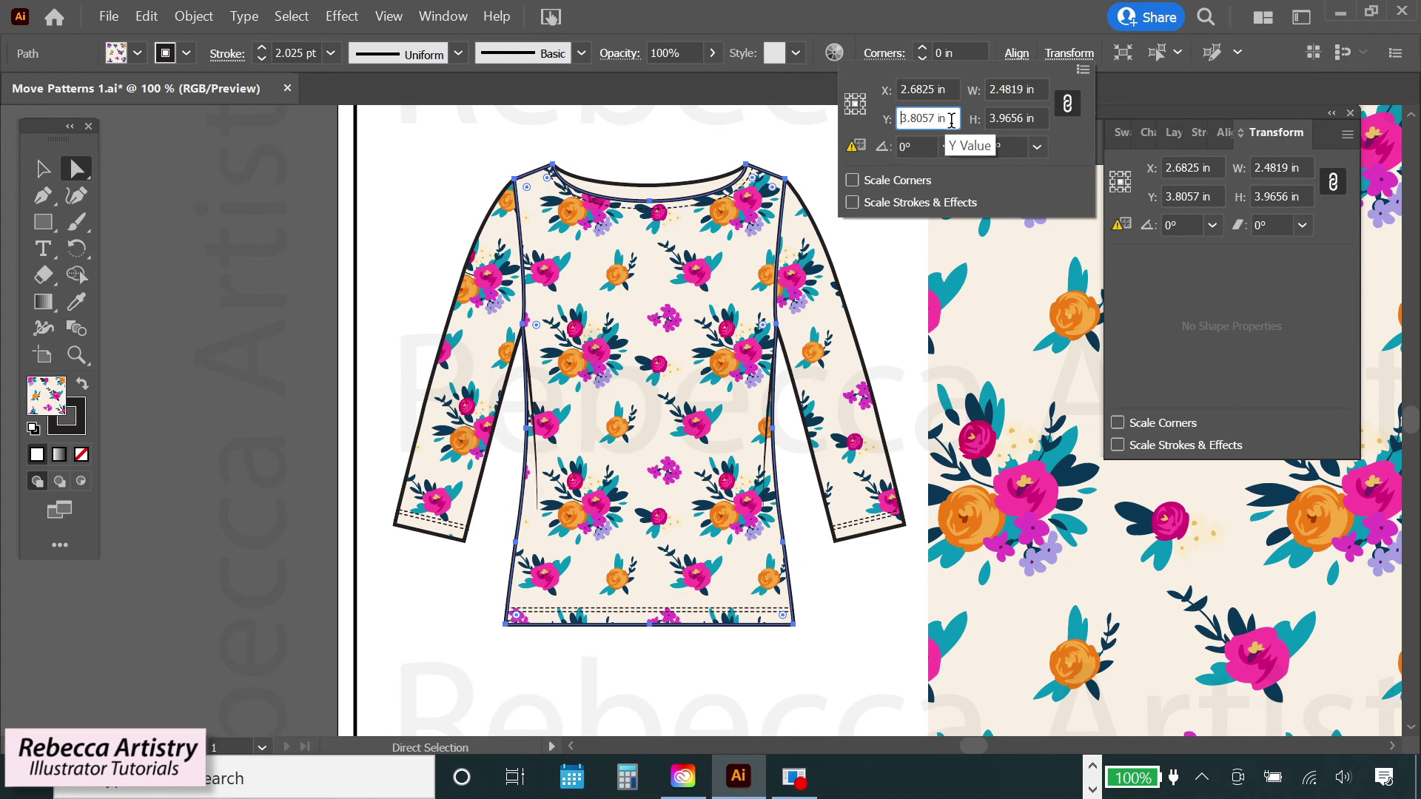
pyautogui.press('Up')
pyautogui.press('Up')
pyautogui.press('Up')
pyautogui.press('Up')
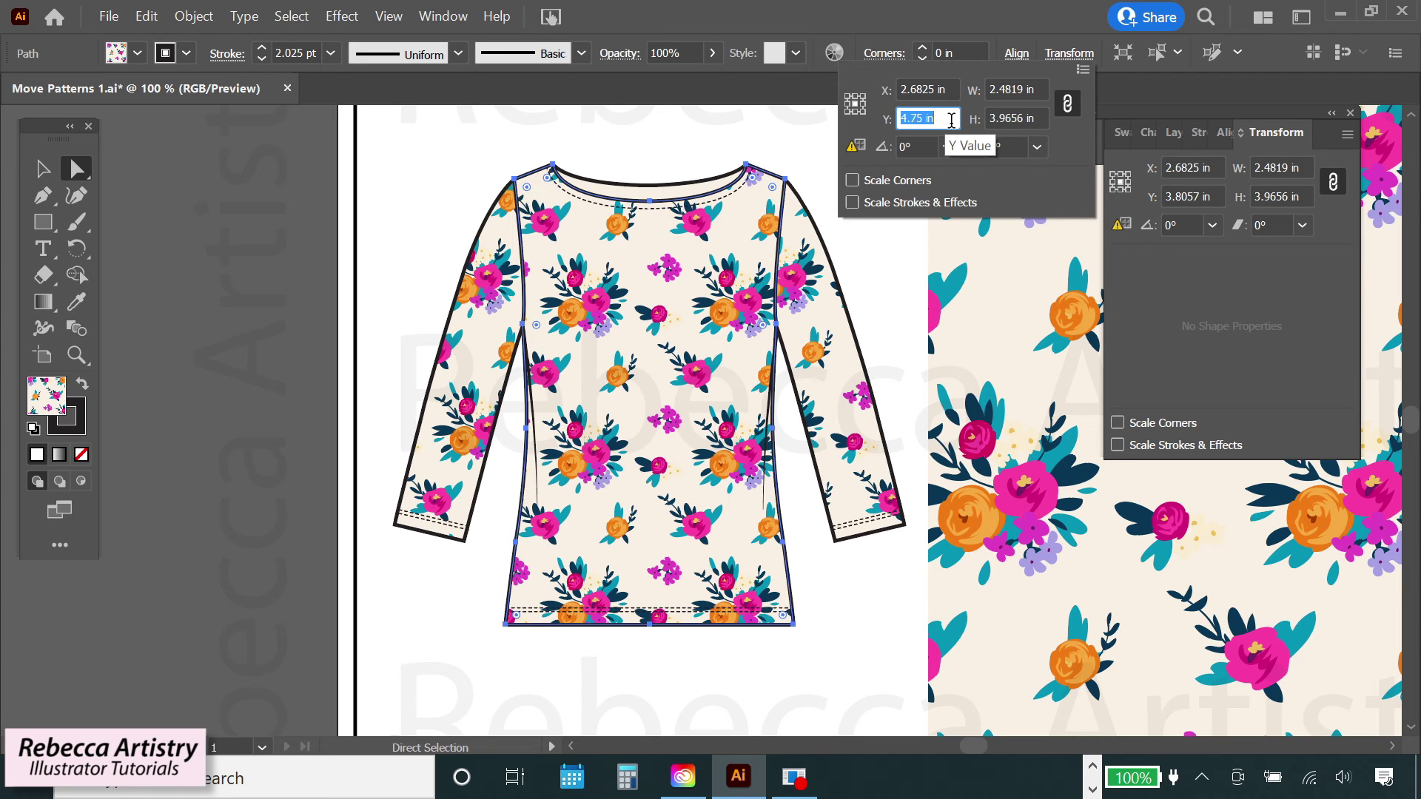
pyautogui.press('Down')
pyautogui.press('Down')
pyautogui.press('Down')
pyautogui.press('Down')
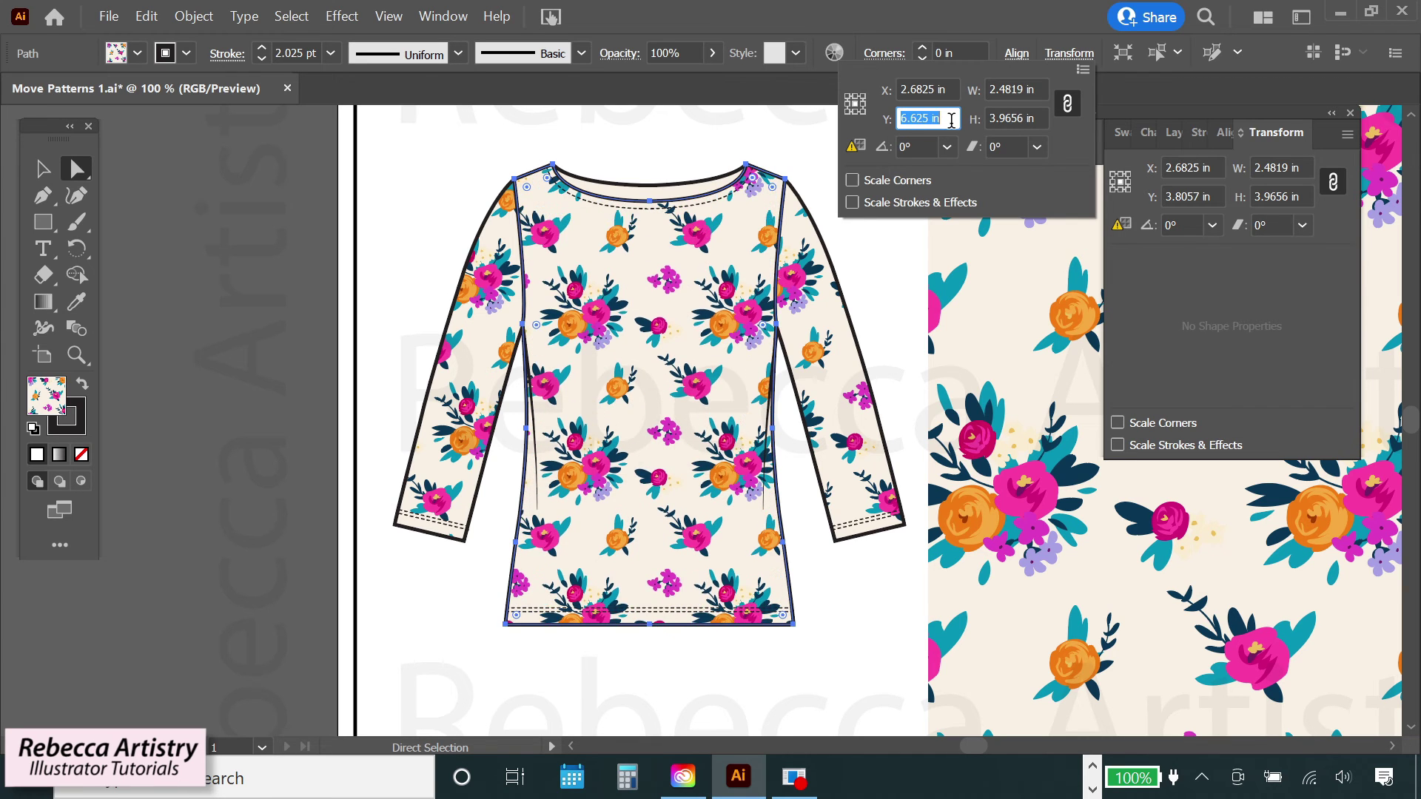
pyautogui.press('Up')
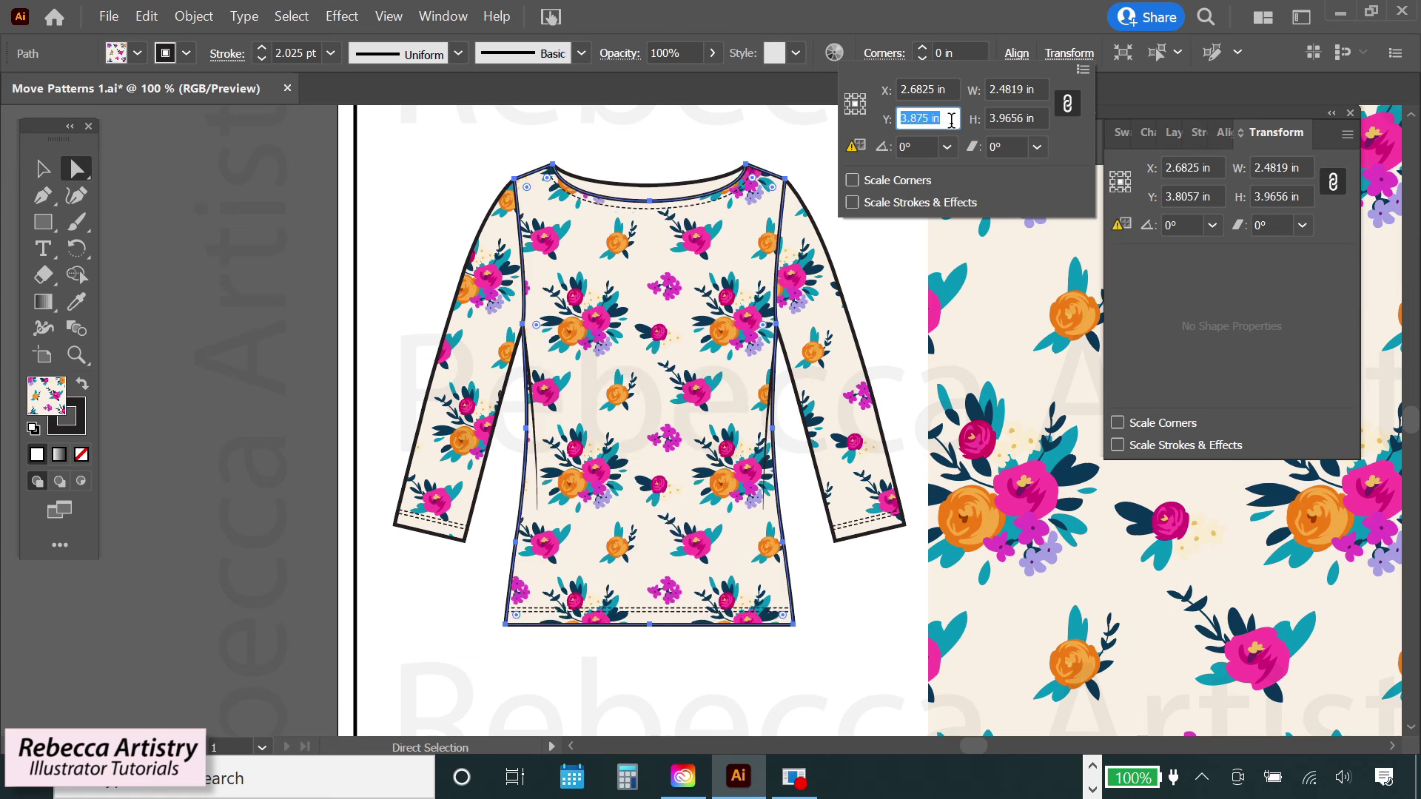
pyautogui.press('Down')
pyautogui.press('Down')
pyautogui.press('Down')
pyautogui.press('Down')
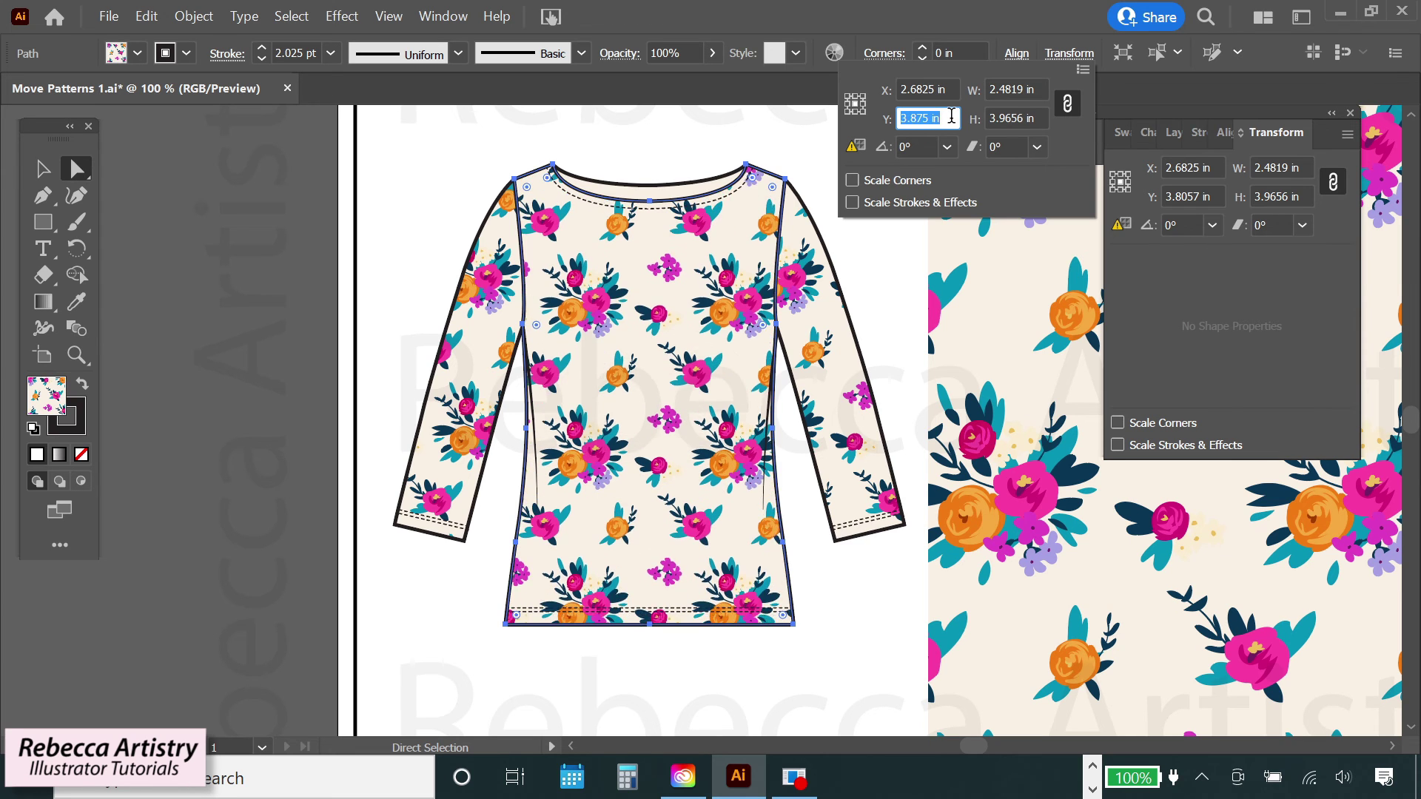
pyautogui.press('Down')
pyautogui.press('Down')
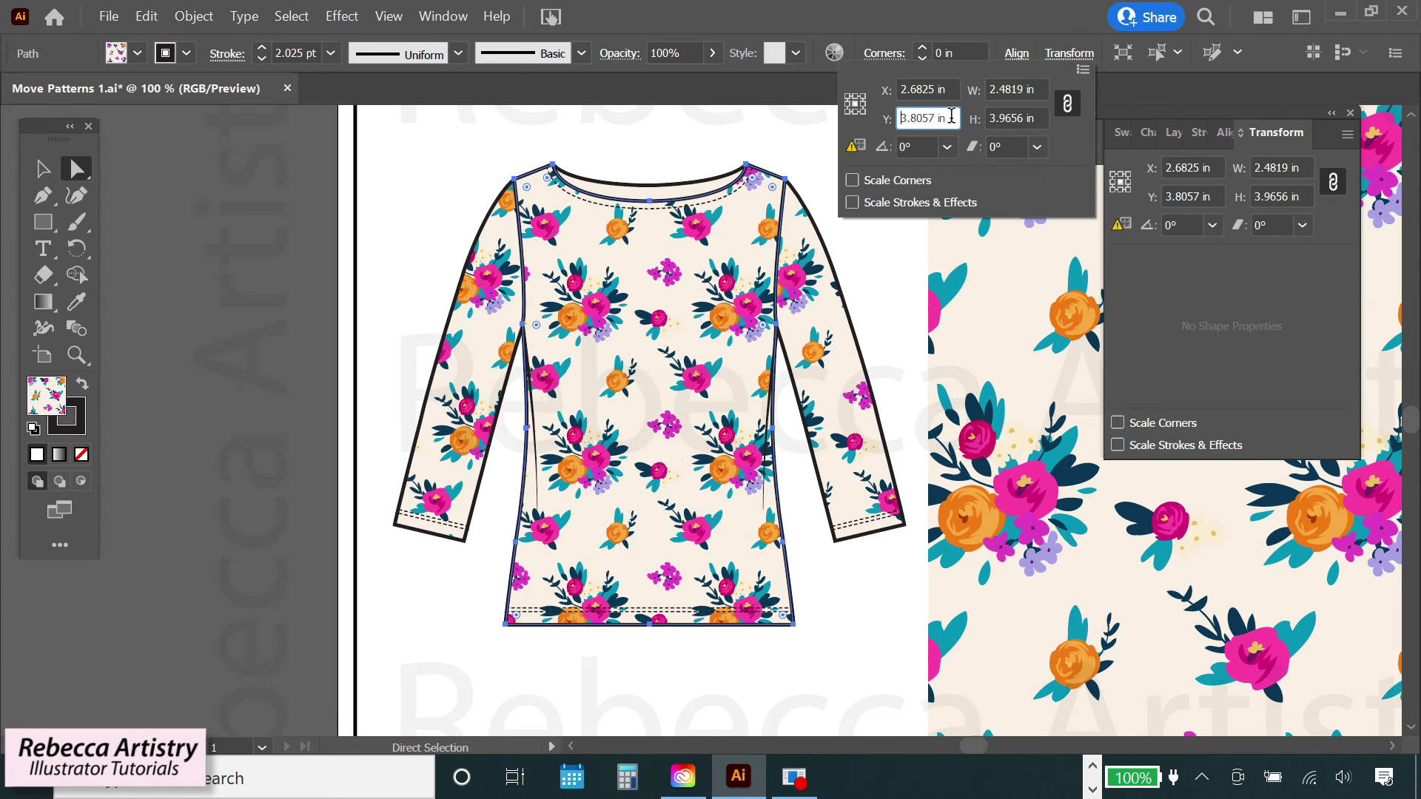
# Step: Shift the pattern horizontally, stepping X to 2.875 in then 2.75 in
pyautogui.click(952, 88)
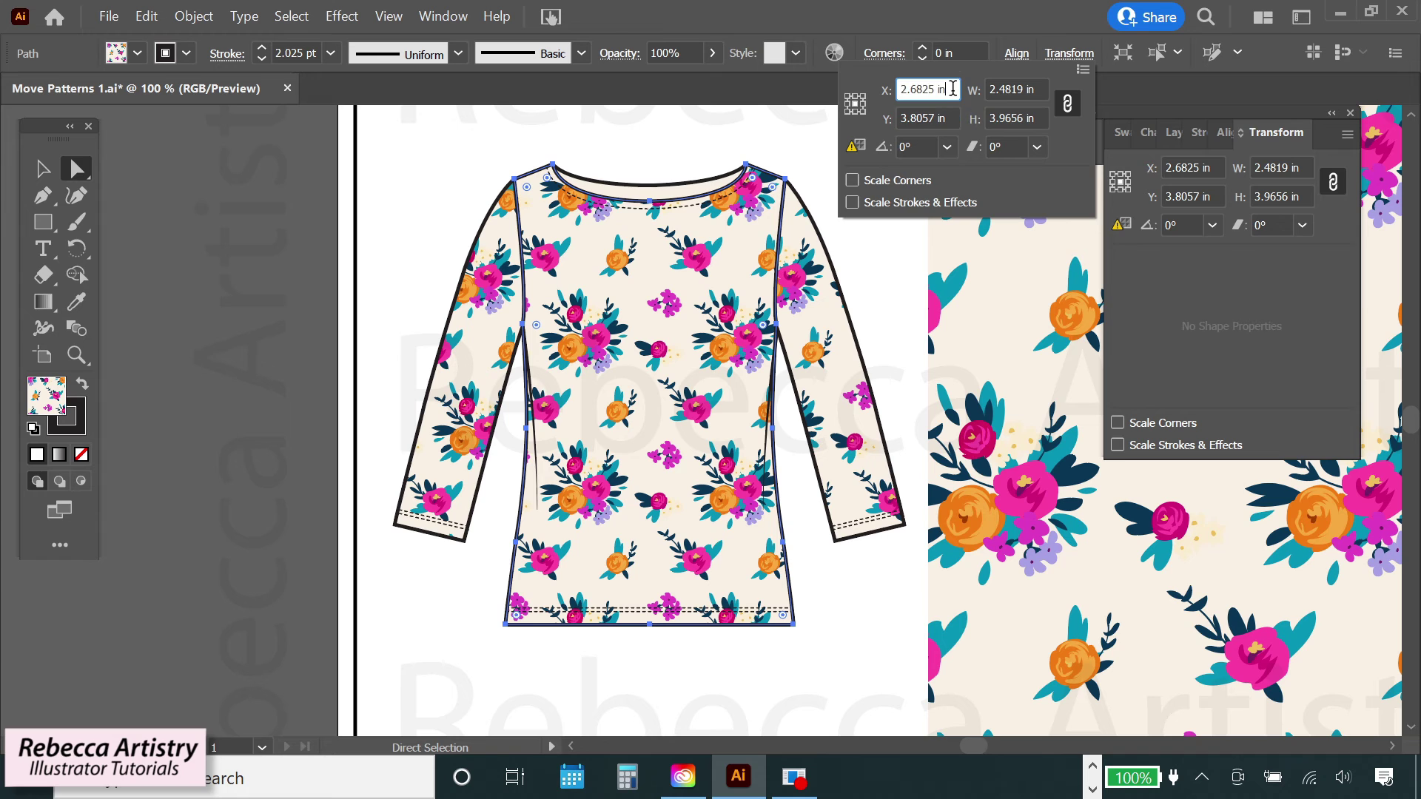
pyautogui.press('Up')
pyautogui.press('Up')
pyautogui.press('Down')
pyautogui.press('Down')
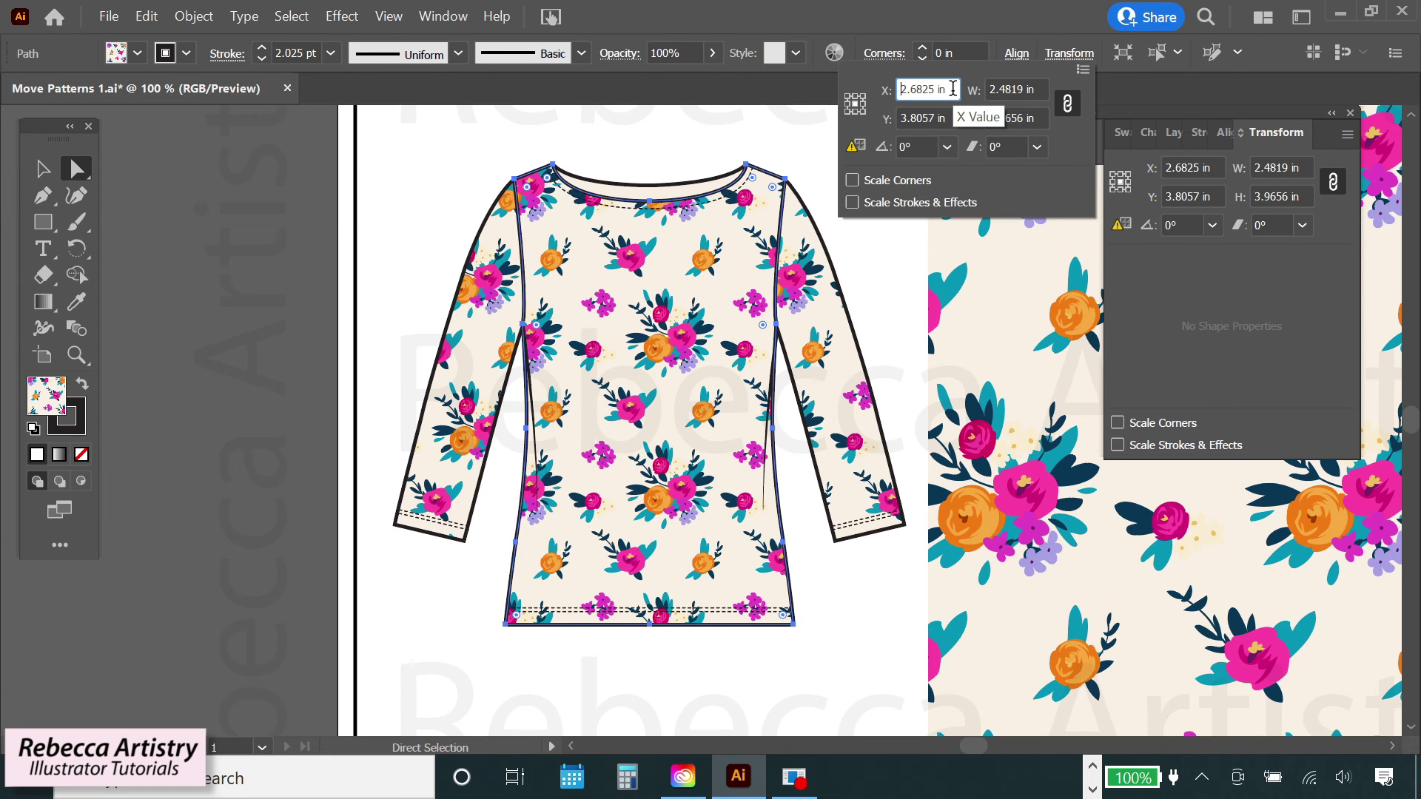
pyautogui.press('Up')
pyautogui.press('Down')
pyautogui.press('Up')
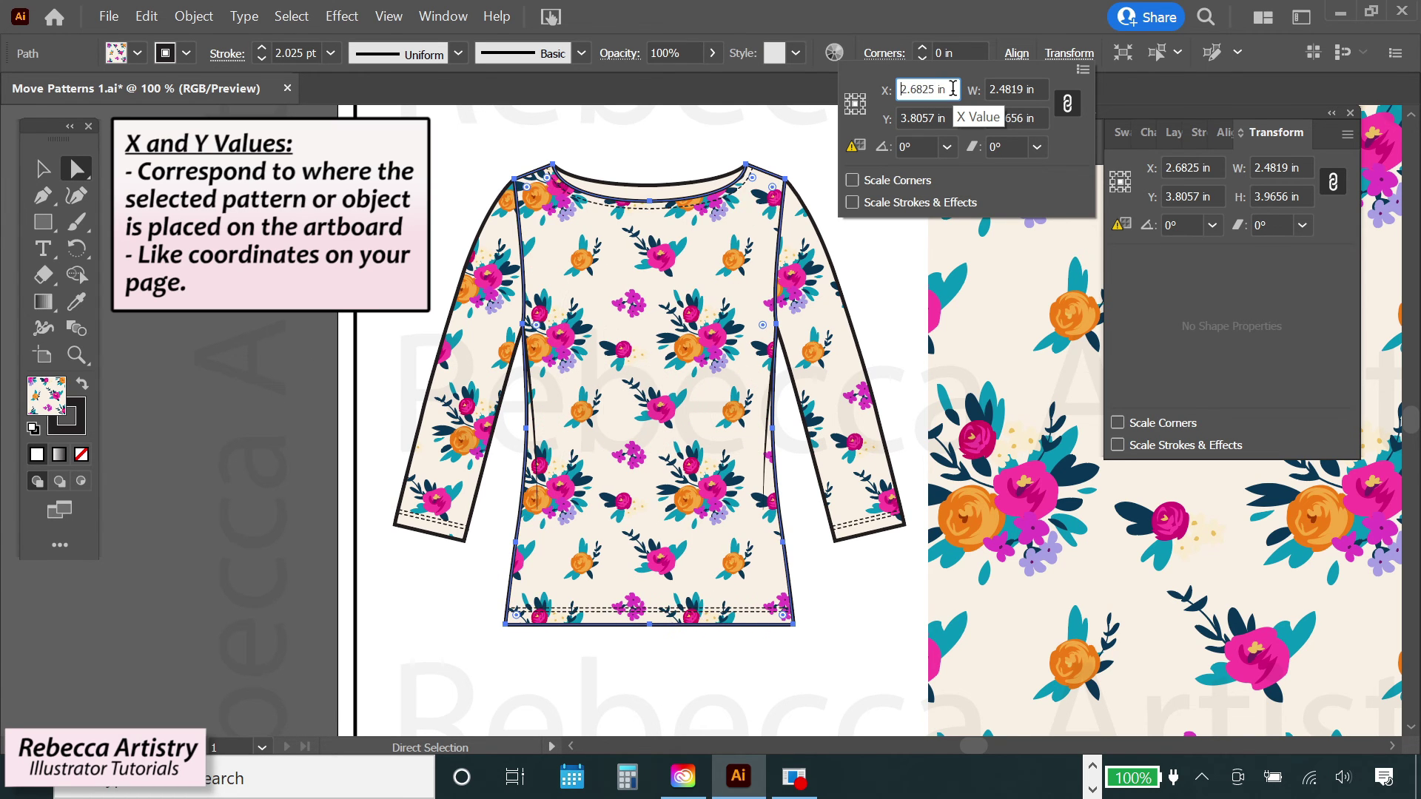
pyautogui.press('Down')
pyautogui.press('Up')
pyautogui.press('Down')
pyautogui.press('Down')
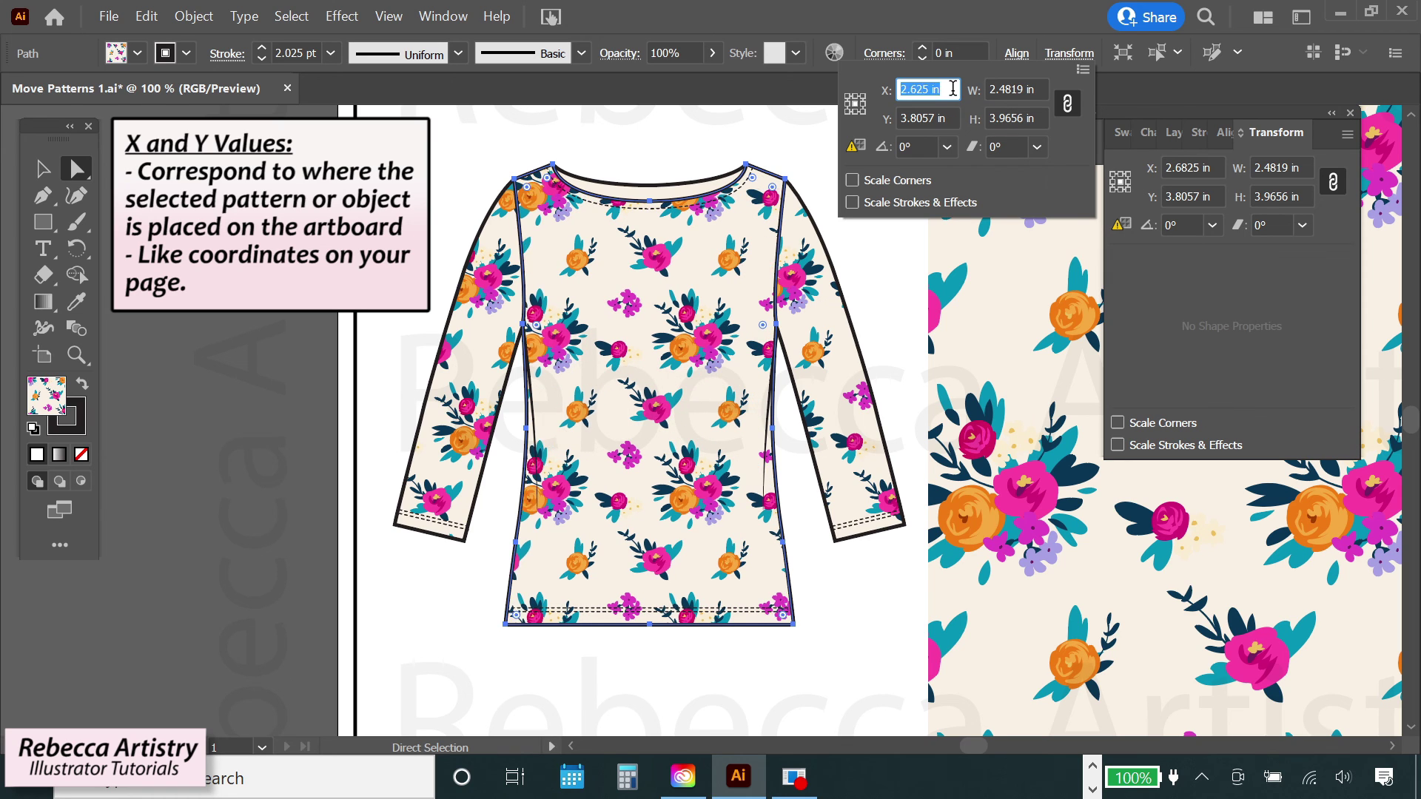
# Step: Nudge the pattern lower inside the shirt by stepping its Y value
pyautogui.click(952, 119)
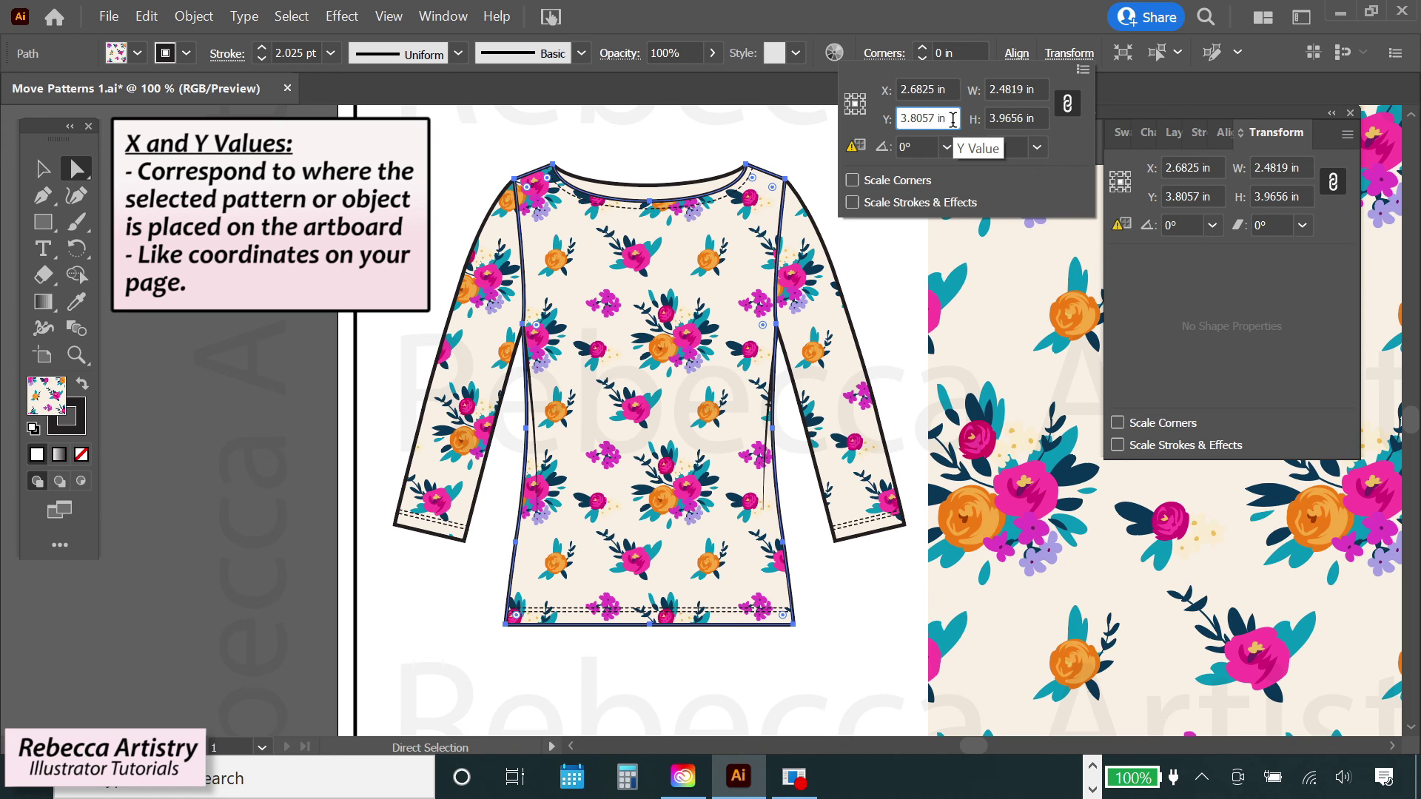
pyautogui.press('Up')
pyautogui.press('Down')
pyautogui.press('Up')
pyautogui.press('Down')
pyautogui.press('Up')
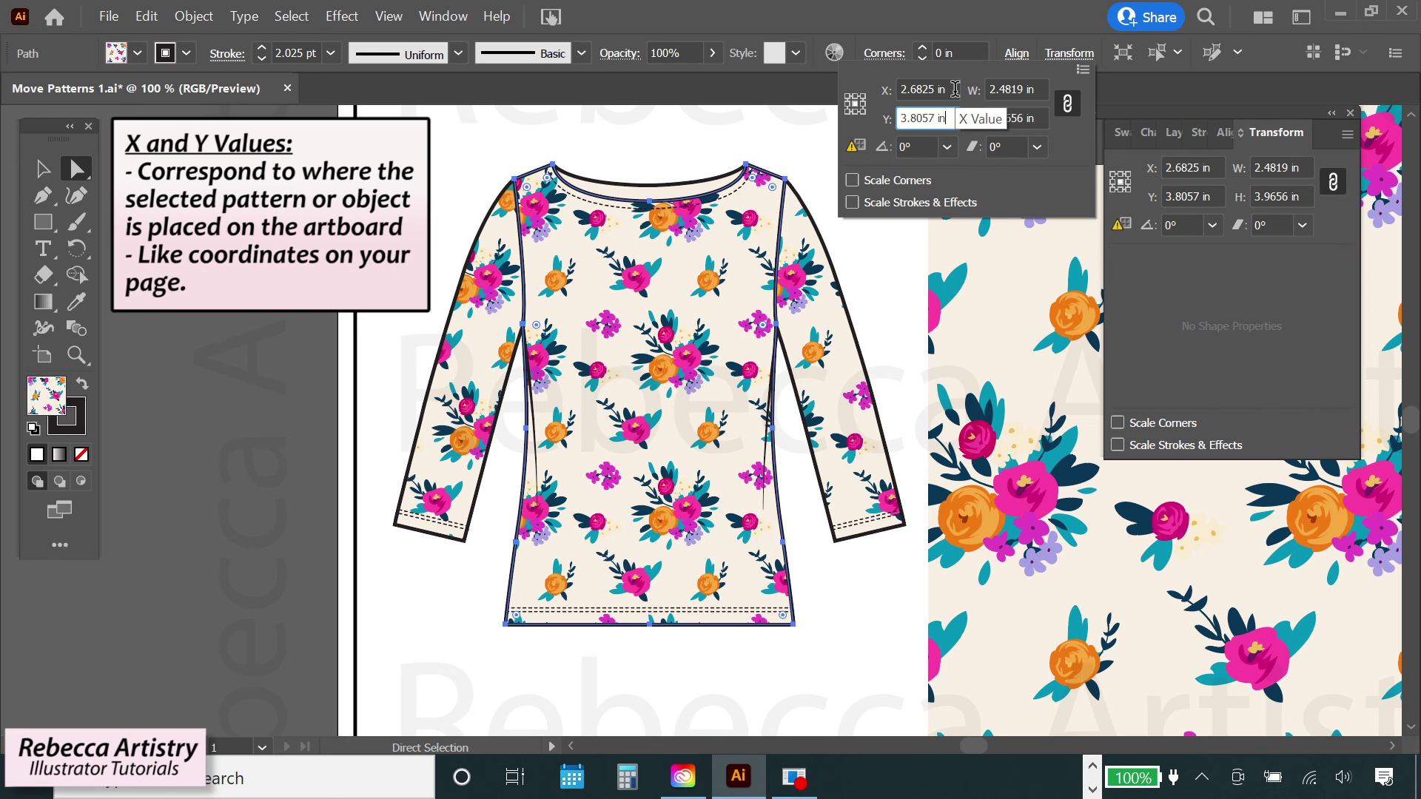
pyautogui.press('Down')
pyautogui.press('Up')
pyautogui.press('Down')
pyautogui.press('Up')
pyautogui.press('Down')
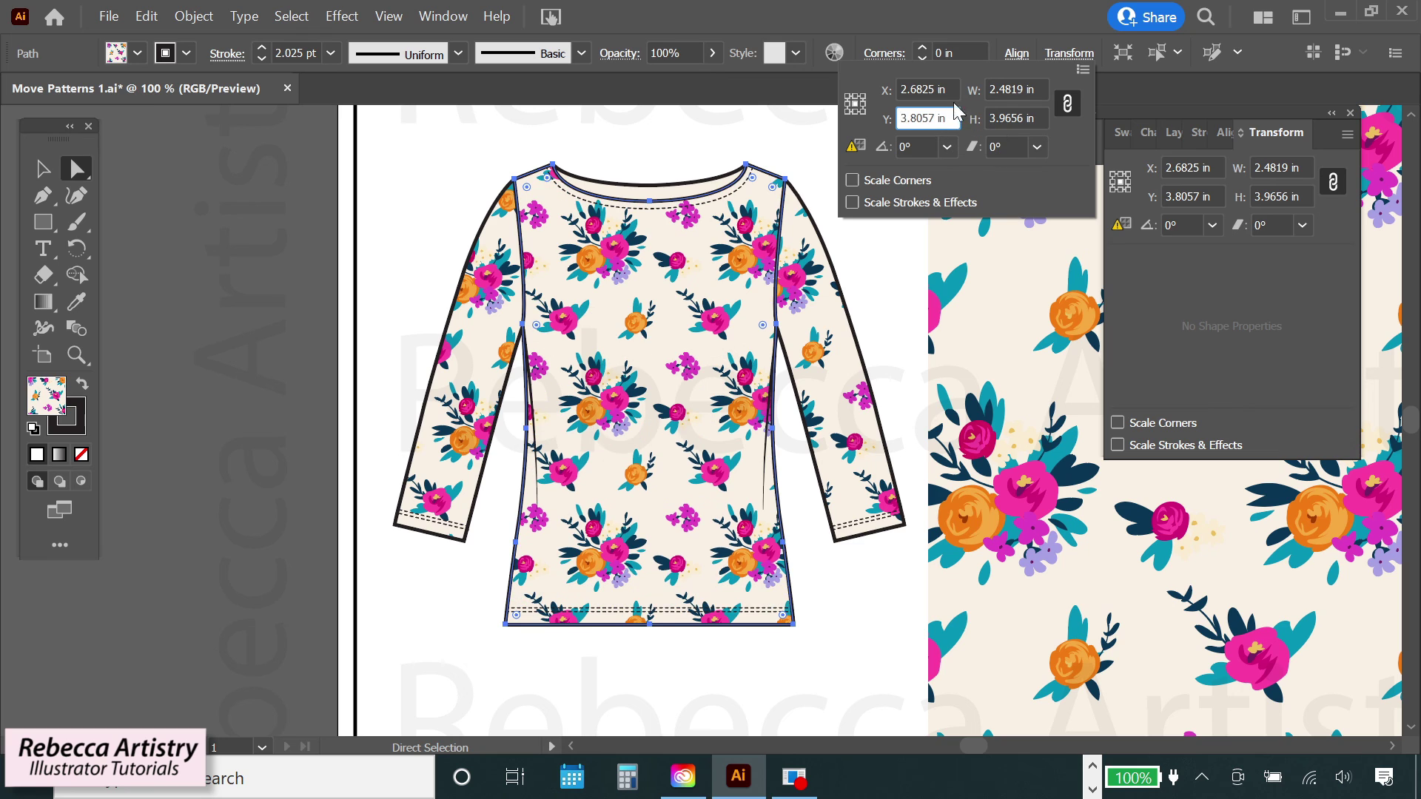
pyautogui.hotkey('shift', 'Tab')
pyautogui.press('Up')
pyautogui.press('Down')
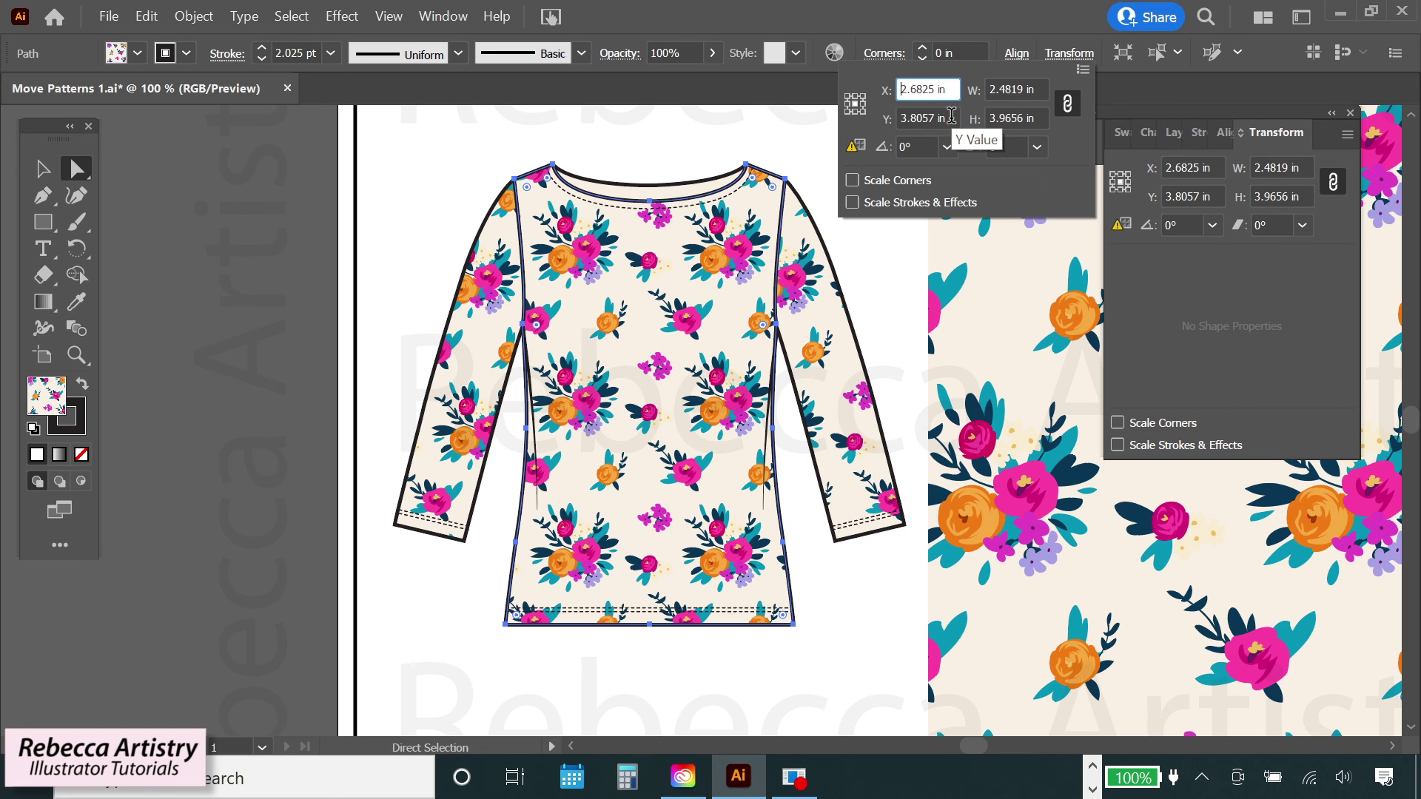
pyautogui.press('Down')
pyautogui.press('Left')
pyautogui.press('Right')
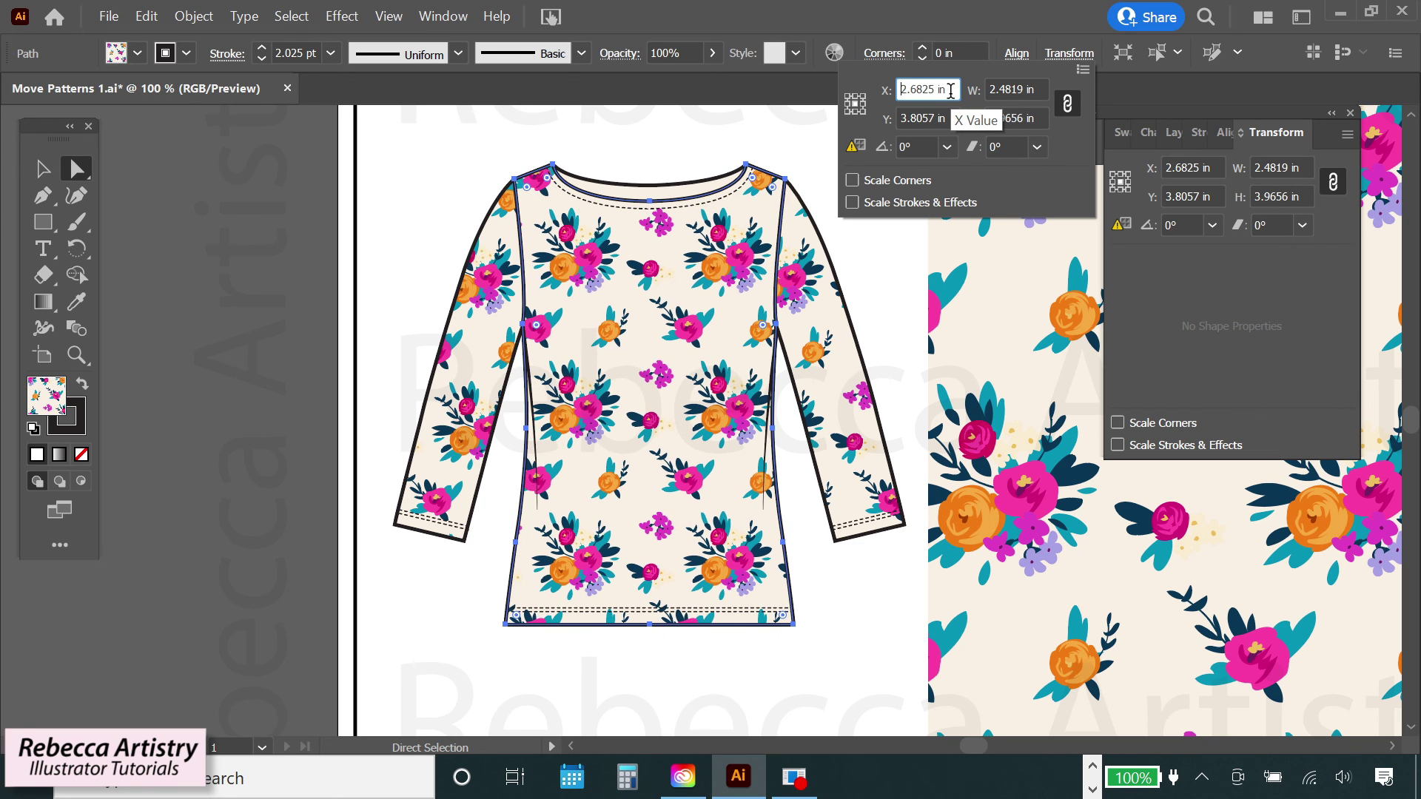
# Step: Zoom out and rotate only the floral pattern inside the shirt with the Rotate tool
pyautogui.click(885, 259)
pyautogui.hotkey('ctrl', '-')
pyautogui.press('r')
pyautogui.moveTo(892, 479); pyautogui.dragTo(781, 522)
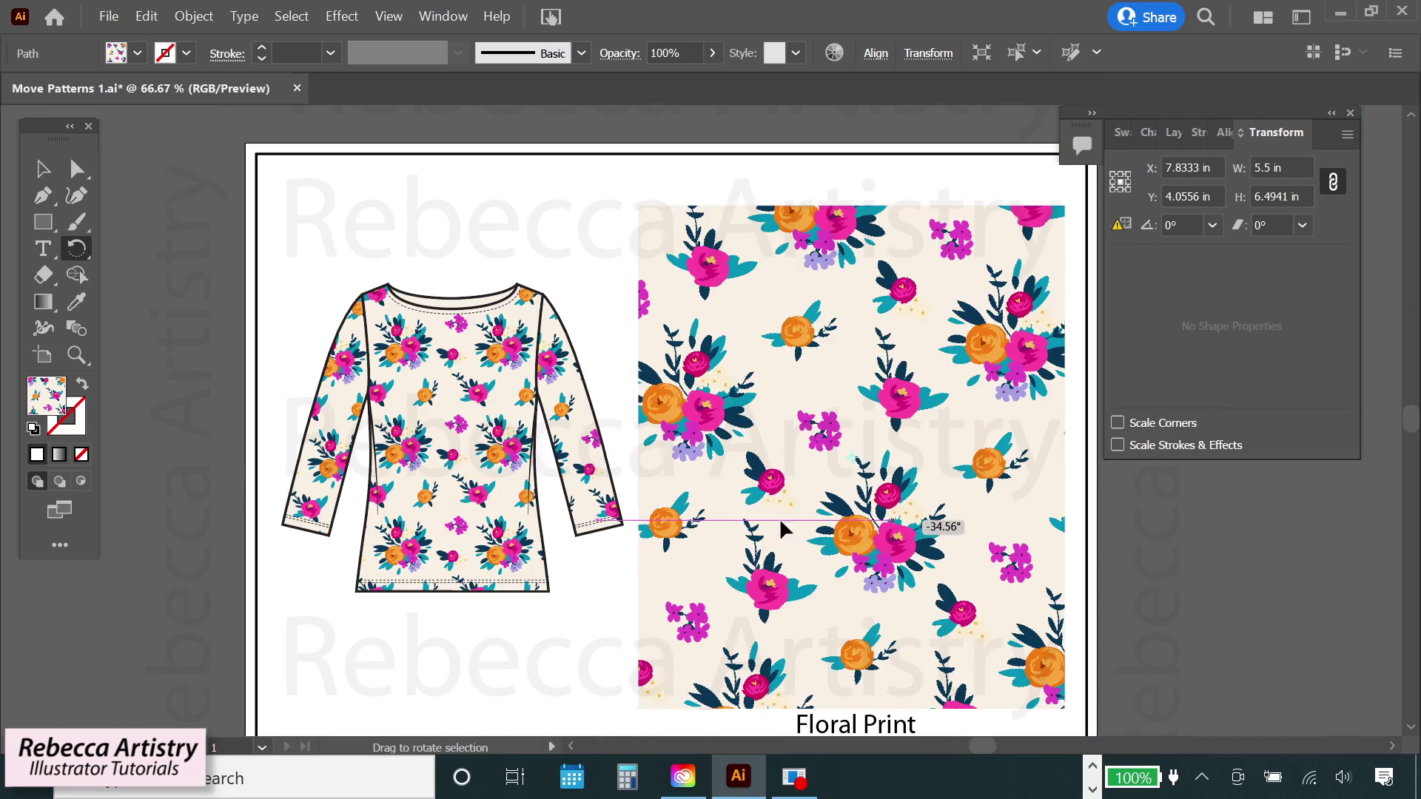
pyautogui.moveTo(781, 526); pyautogui.dragTo(781, 527)
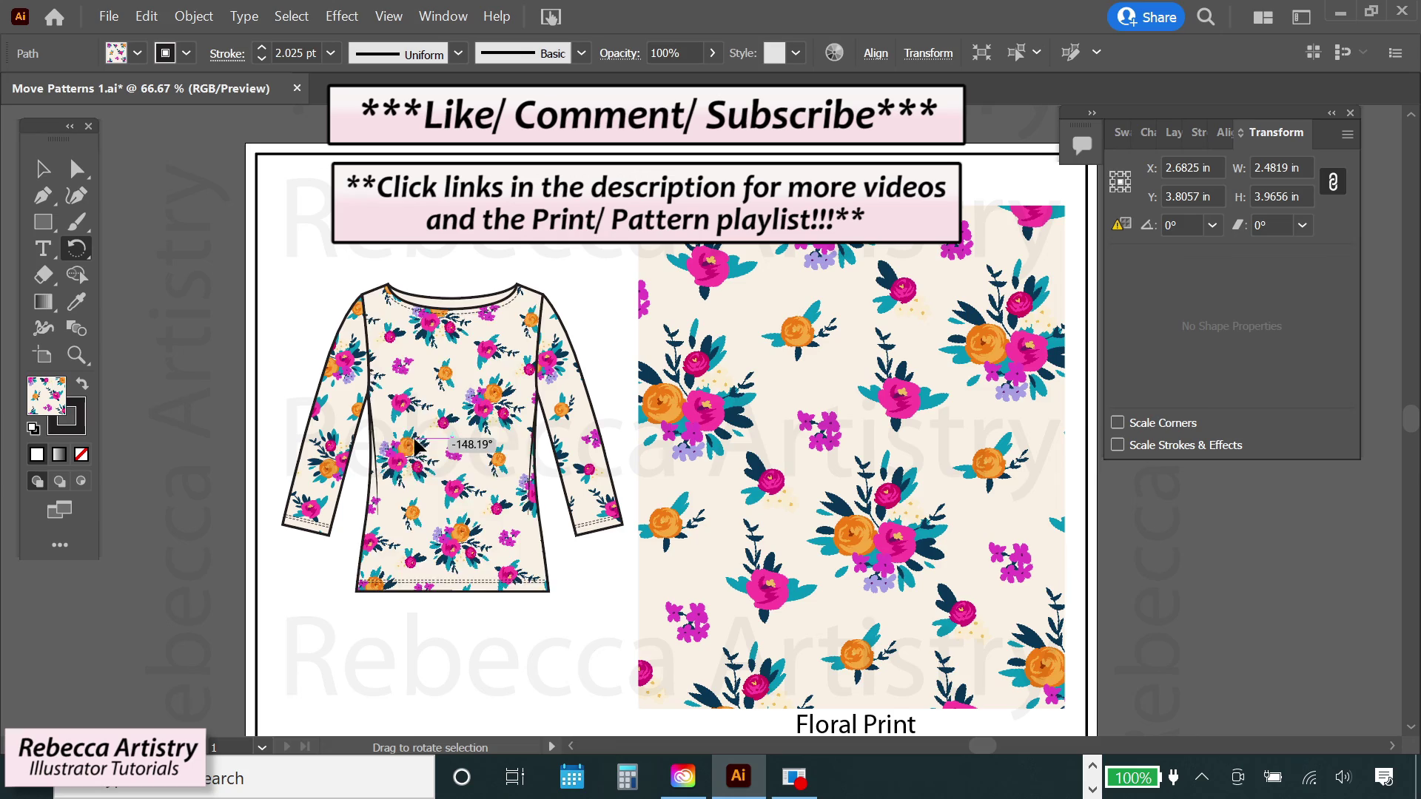